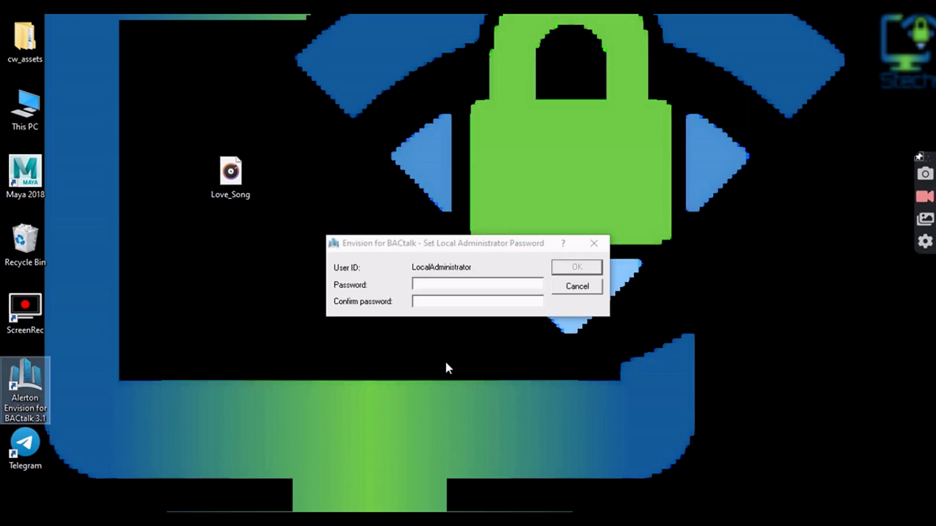
- Enter the new administrator password in Password and Confirm password, then accept it
left_click(436, 285)
type("1***")
key("Tab")
type("***4")
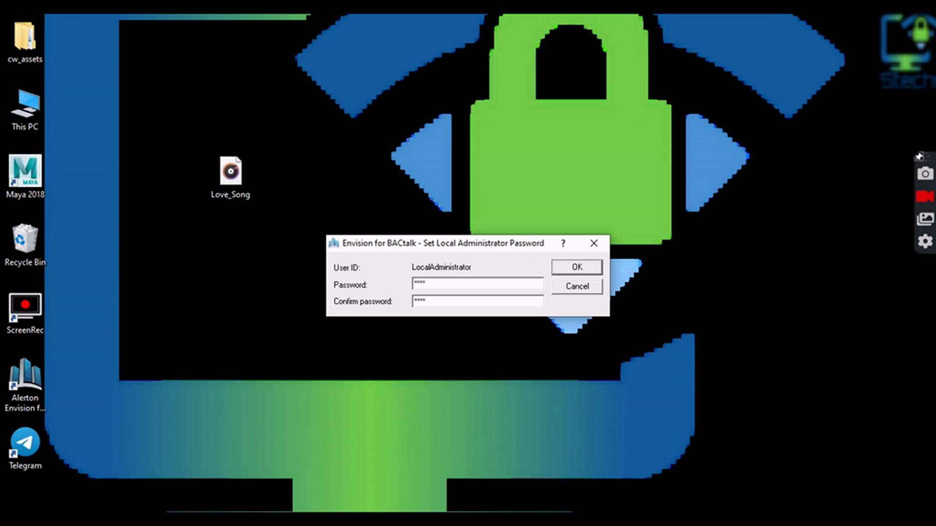
left_click(578, 266)
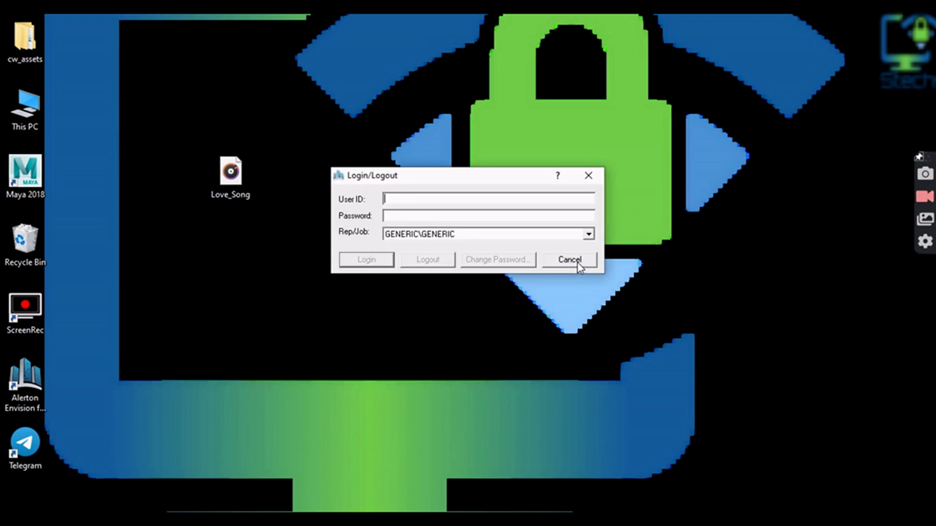
- Log in with user ID 'pass' and its password
type("pass")
key("Tab")
type("pass")
left_click(379, 262)
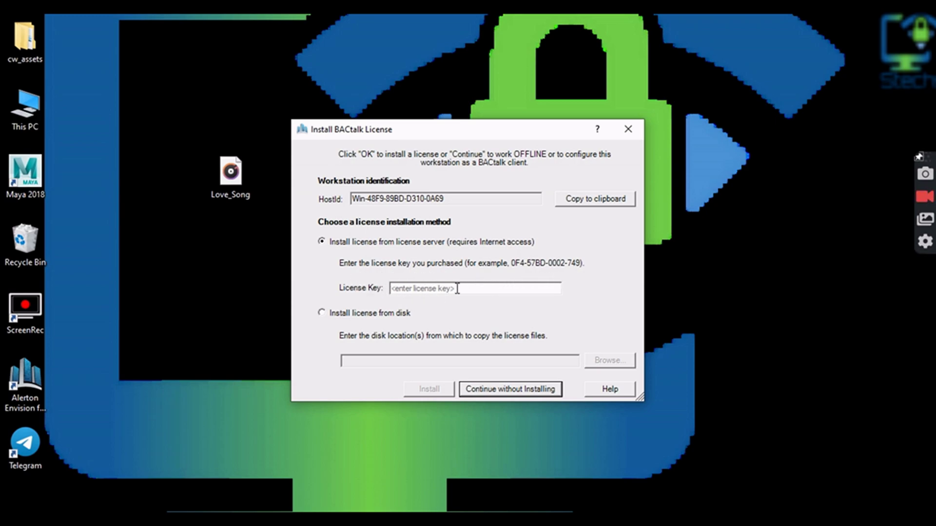
- Skip licence installation from disk, accept OFFLINE mode and dismiss the Ethernet card error
left_click(322, 314)
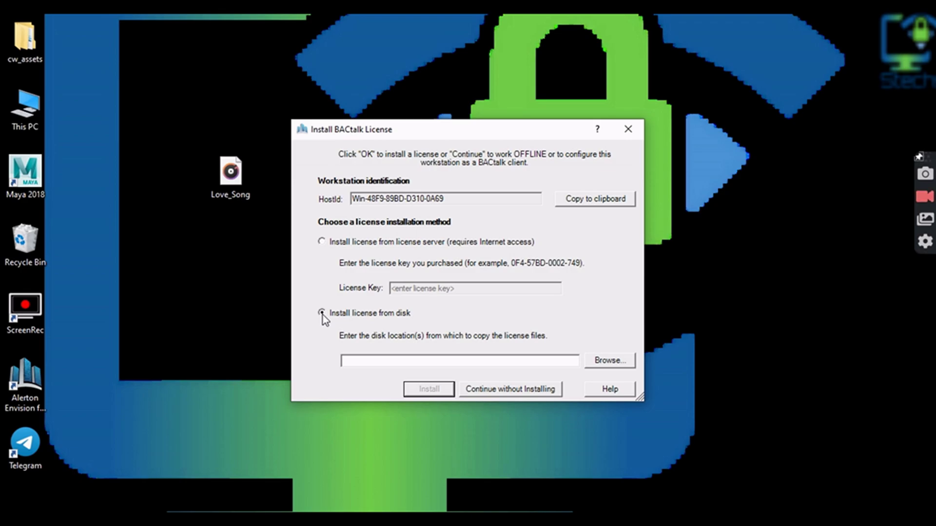
left_click(601, 362)
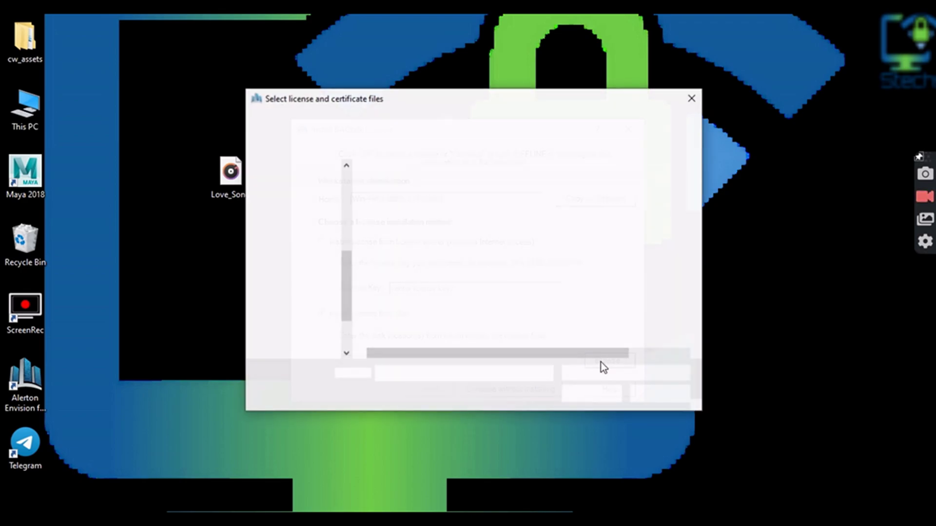
left_click(691, 98)
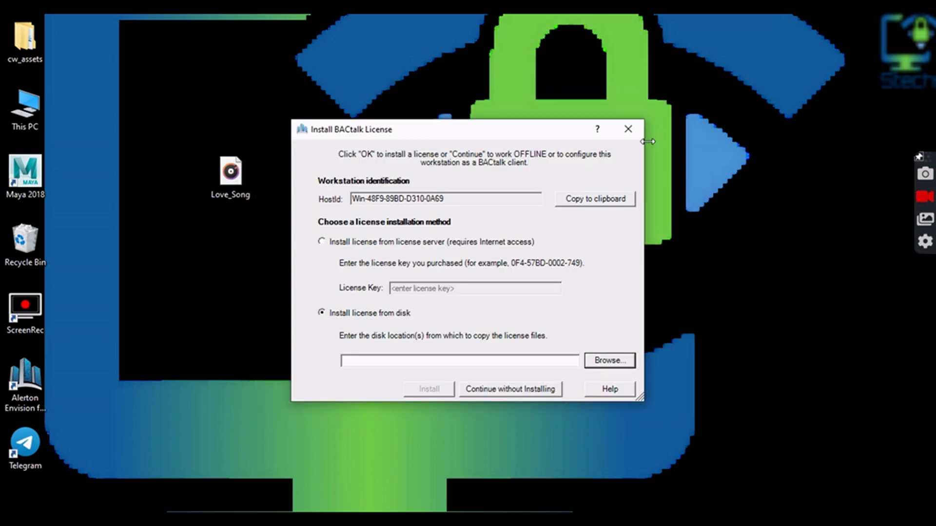
left_click(502, 389)
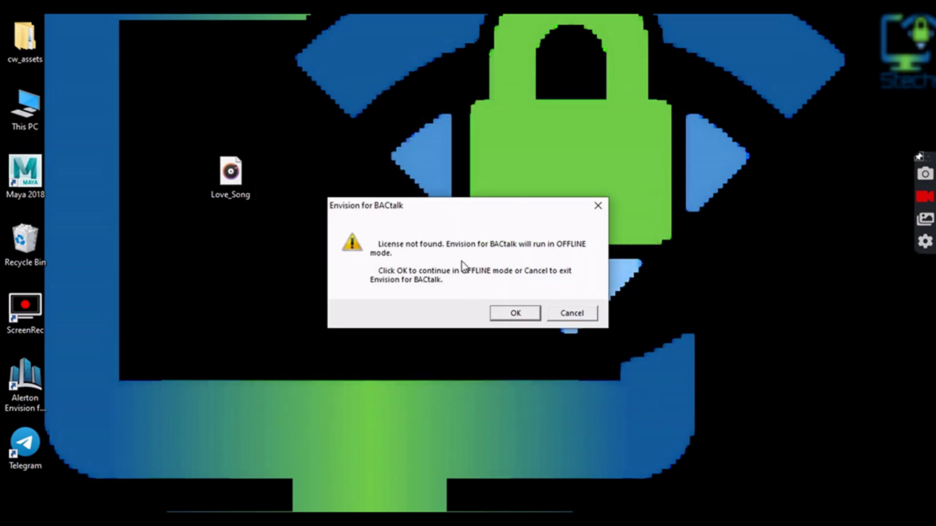
left_click(529, 315)
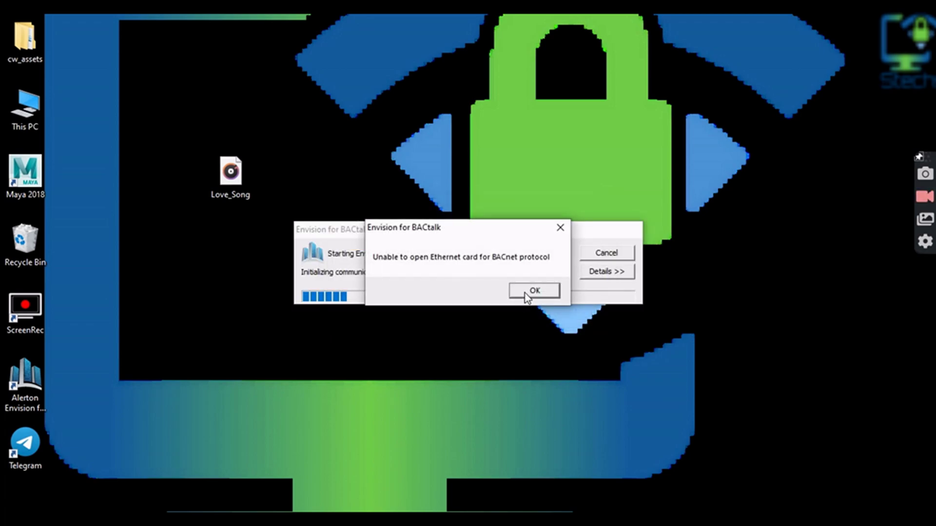
left_click(527, 292)
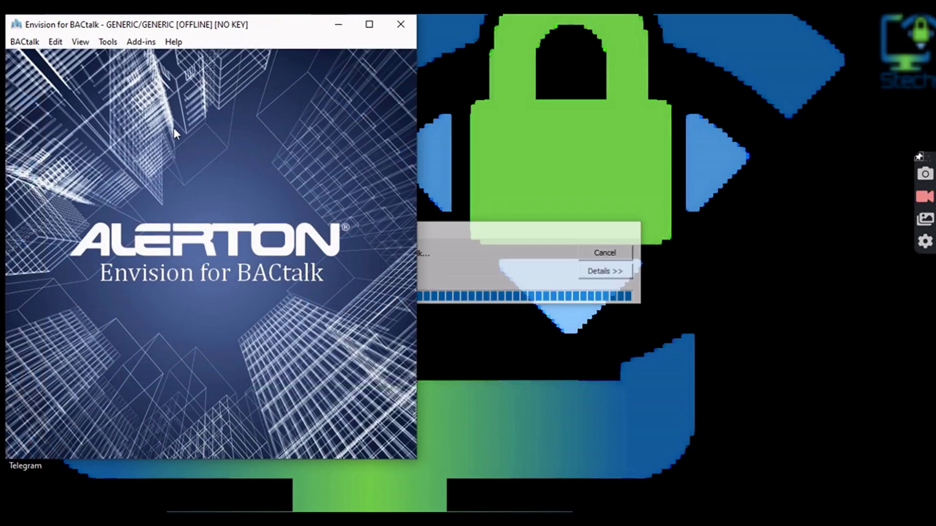
- Confirm the PASS user appears in Tools > Users and Groups, then return to the Tools menu
left_click(104, 43)
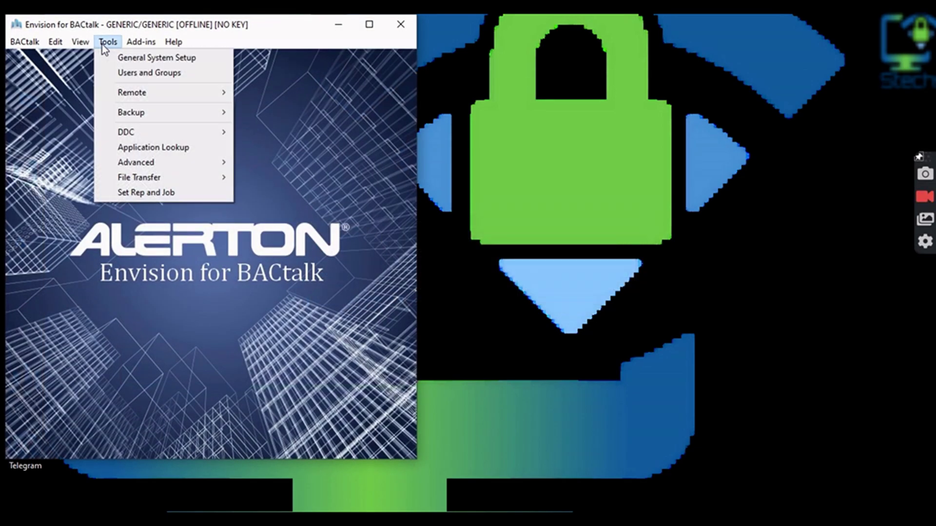
mouse_move(158, 109)
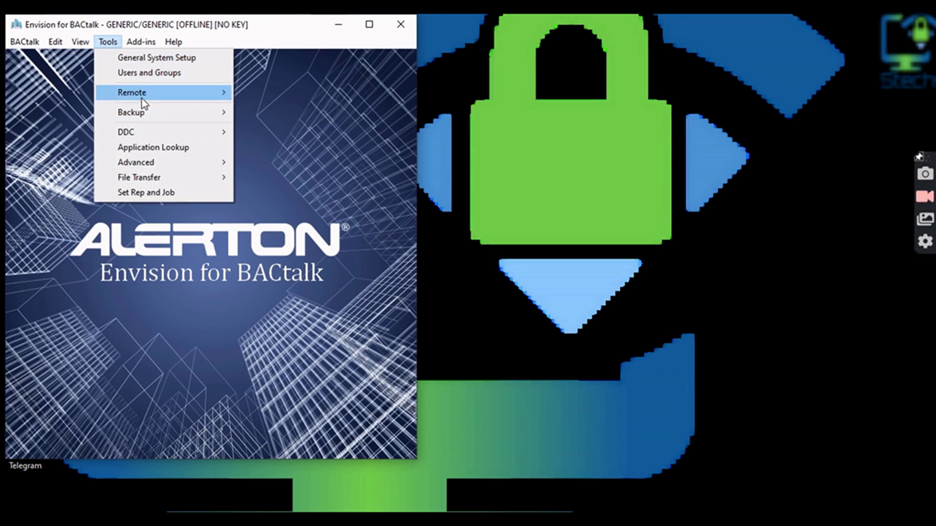
left_click(145, 73)
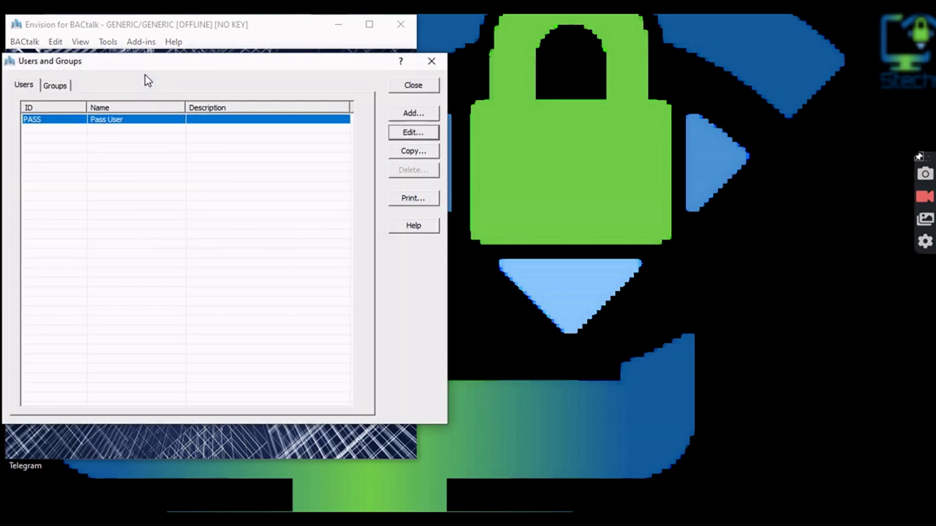
left_click_drag(224, 70, 504, 74)
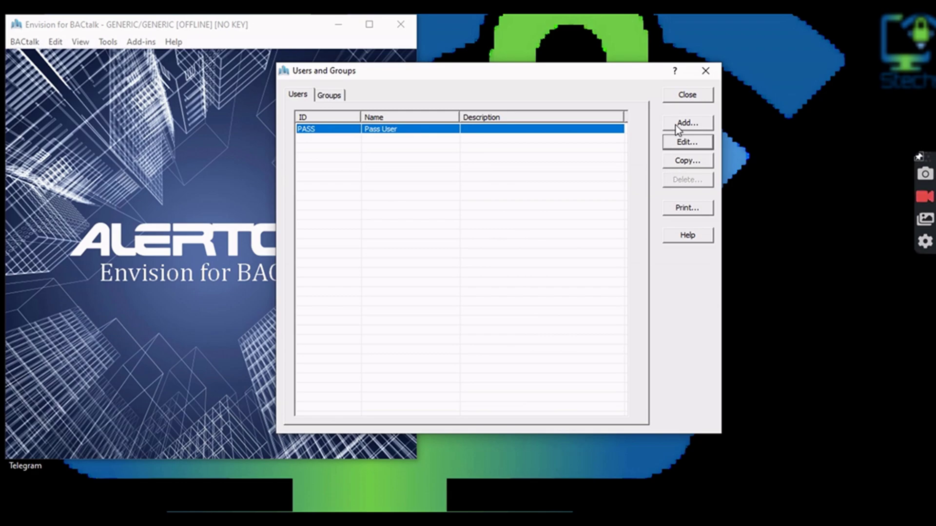
left_click(696, 96)
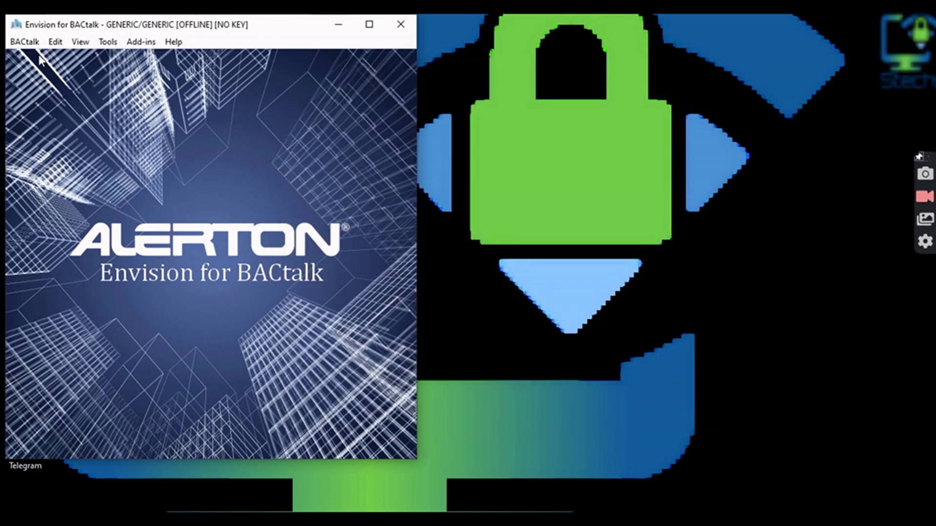
left_click(108, 42)
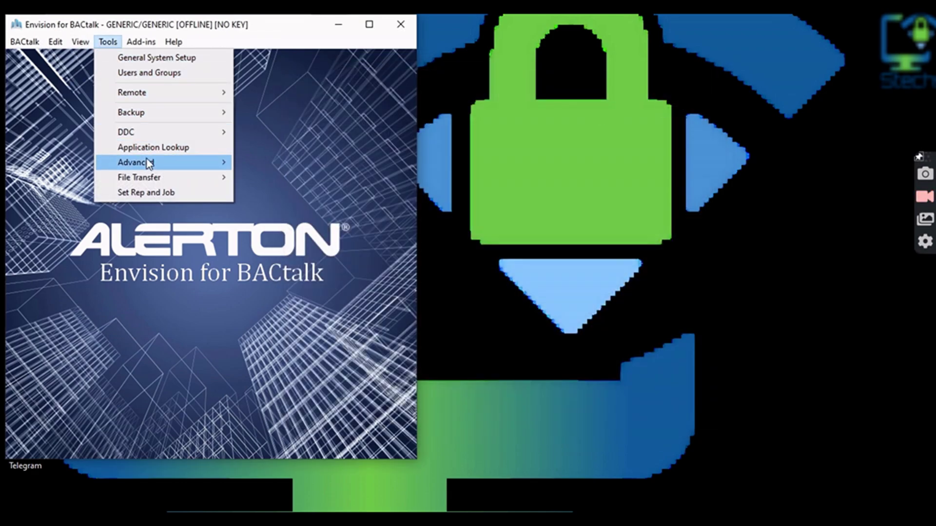
- Change both the Rep and Job names from GENERIC to TEST
left_click(146, 193)
left_click_drag(445, 213, 352, 215)
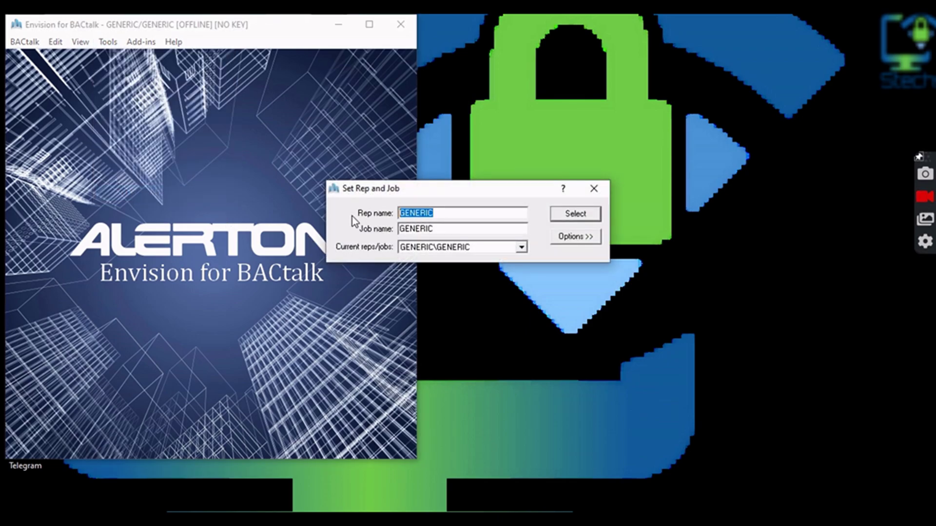
type("TEST")
key("BackSpace")
type("T")
key("BackSpace")
type("T")
key("Tab")
type("TESTT")
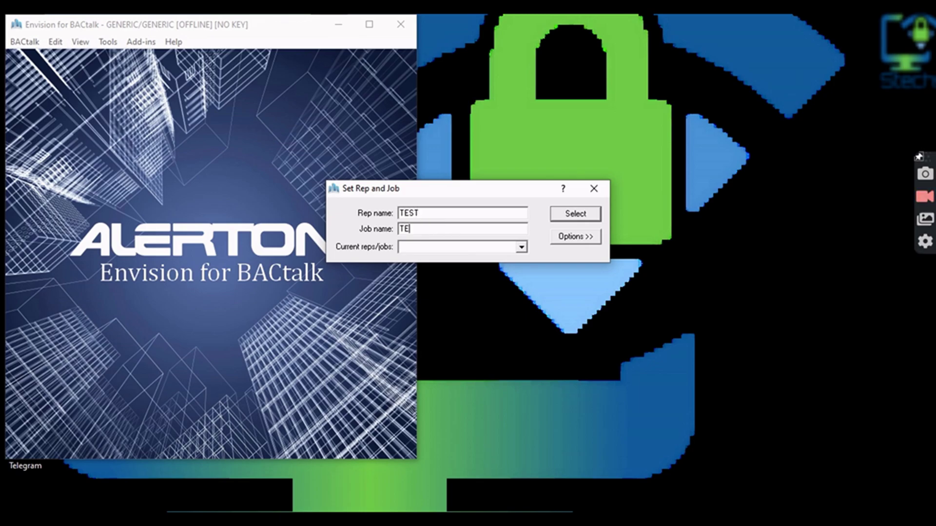
key("BackSpace")
- Create the TEST/TEST data directory and key, then select TEST/TEST as the active rep/job
left_click(589, 237)
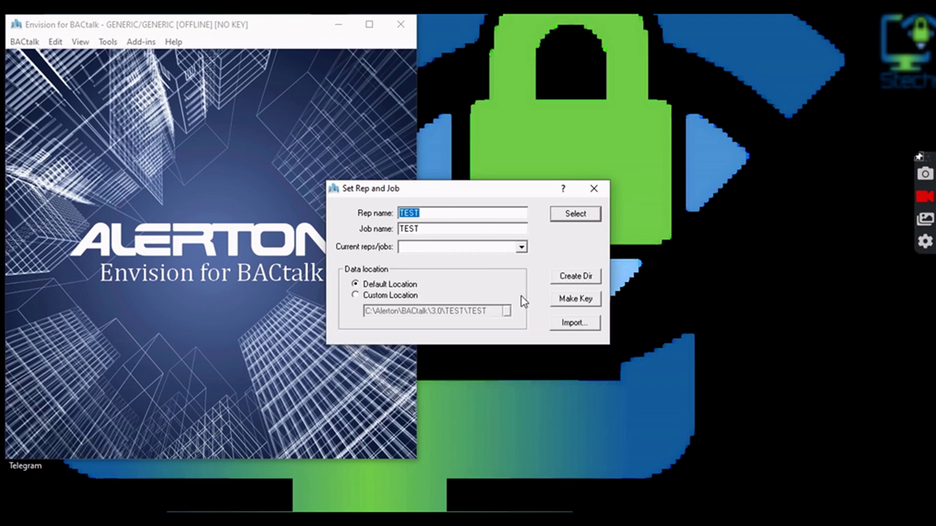
left_click(560, 276)
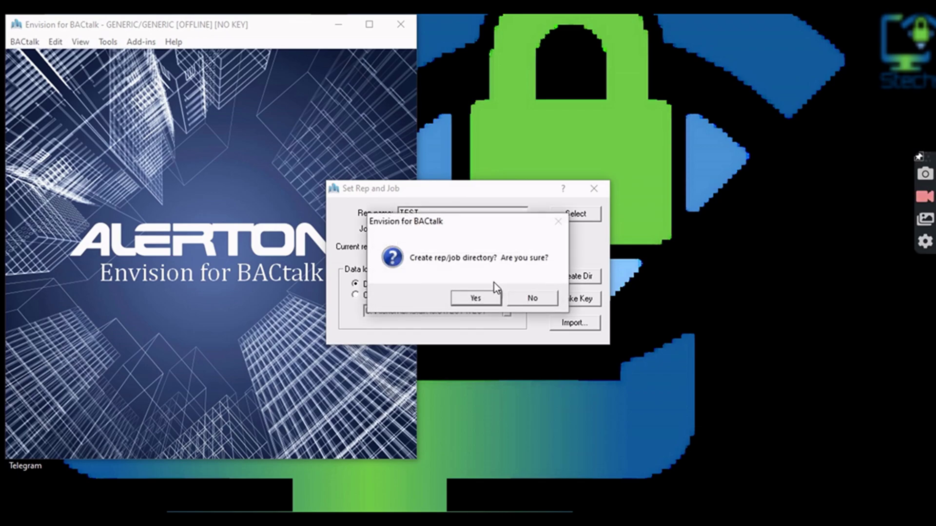
left_click(472, 301)
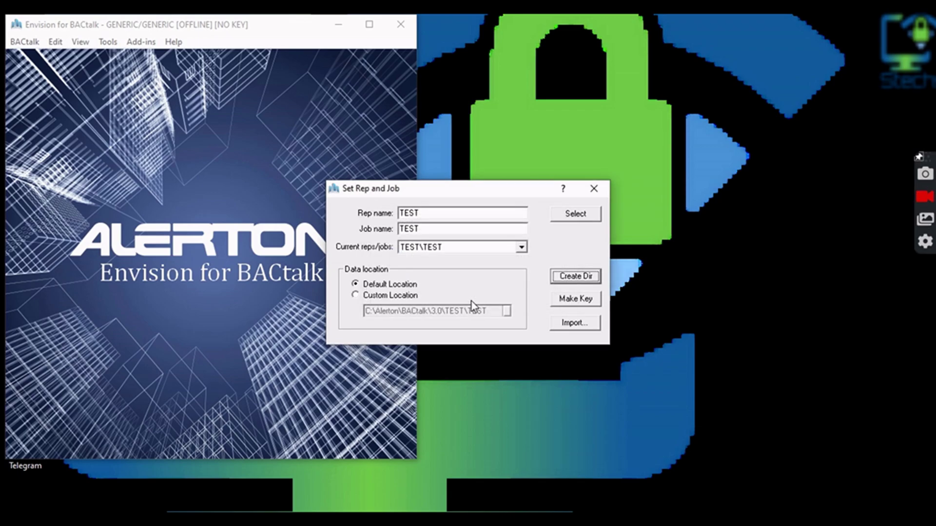
left_click(571, 302)
left_click(504, 304)
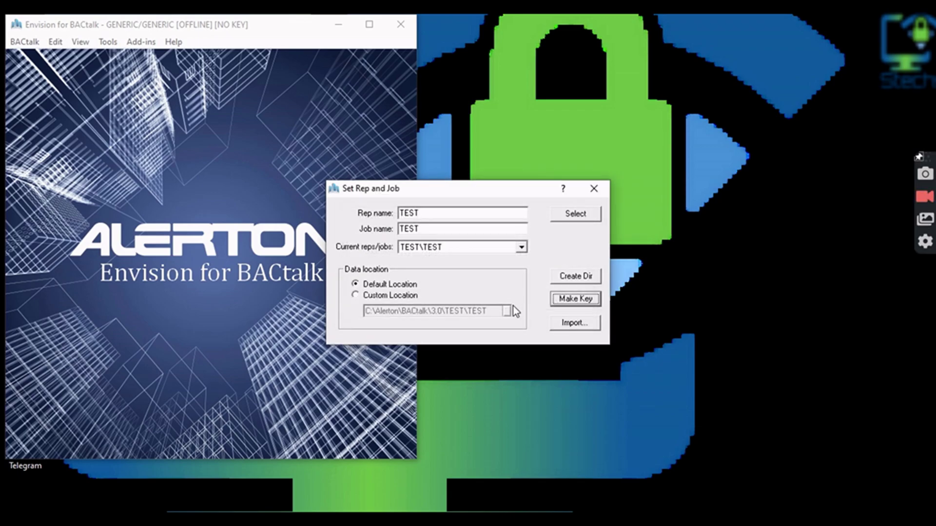
left_click(571, 216)
left_click(568, 299)
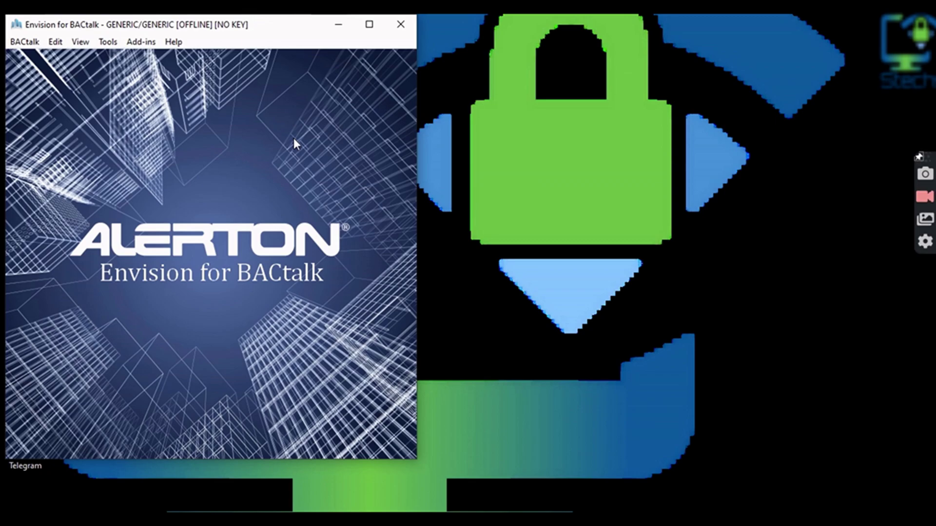
- Shut down Envision, refresh the desktop and relaunch Alerton Envision for BACtalk from its icon
left_click(400, 34)
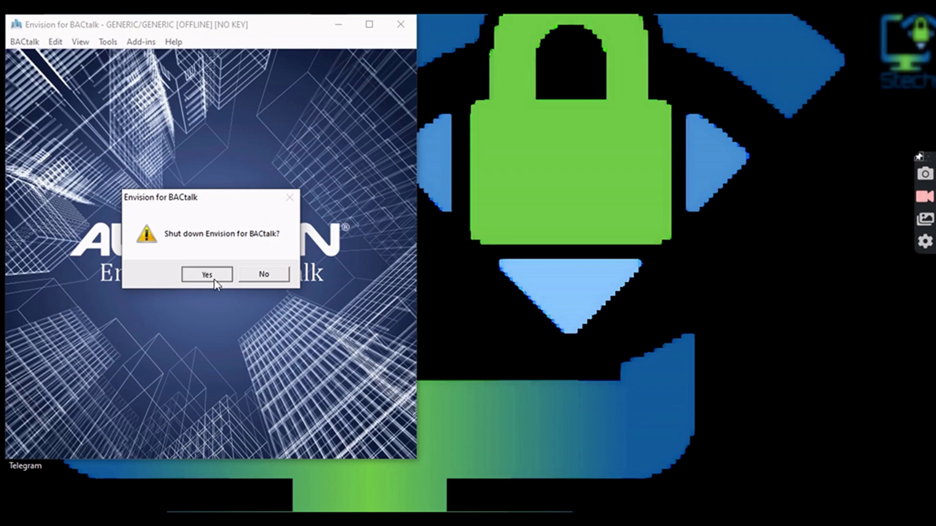
left_click(212, 274)
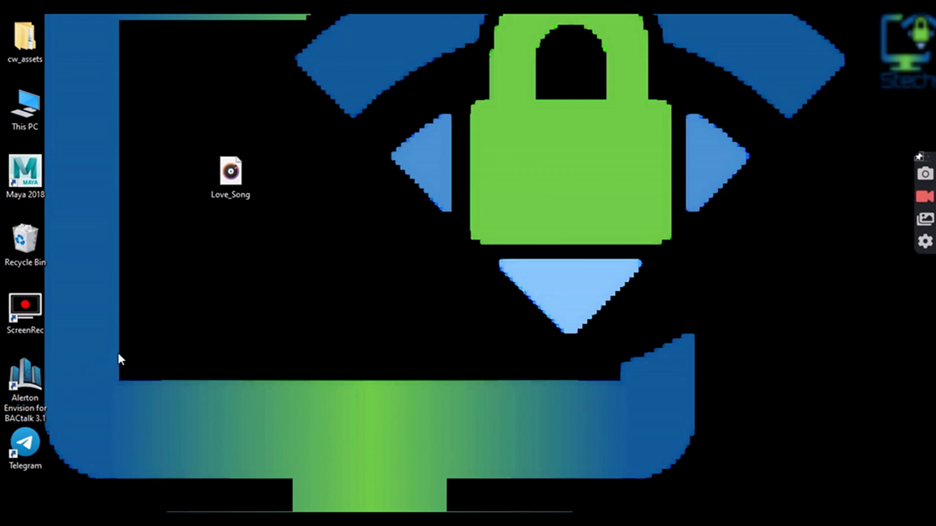
right_click(388, 212)
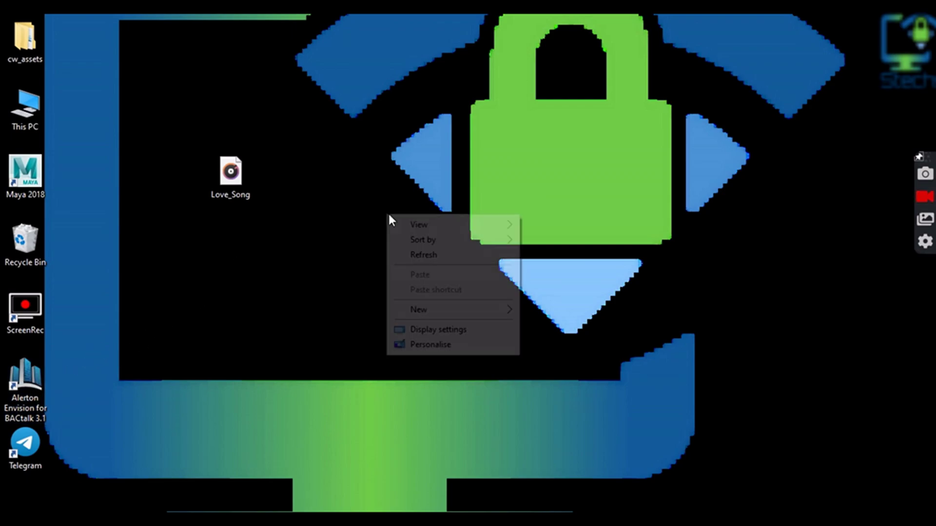
left_click(413, 255)
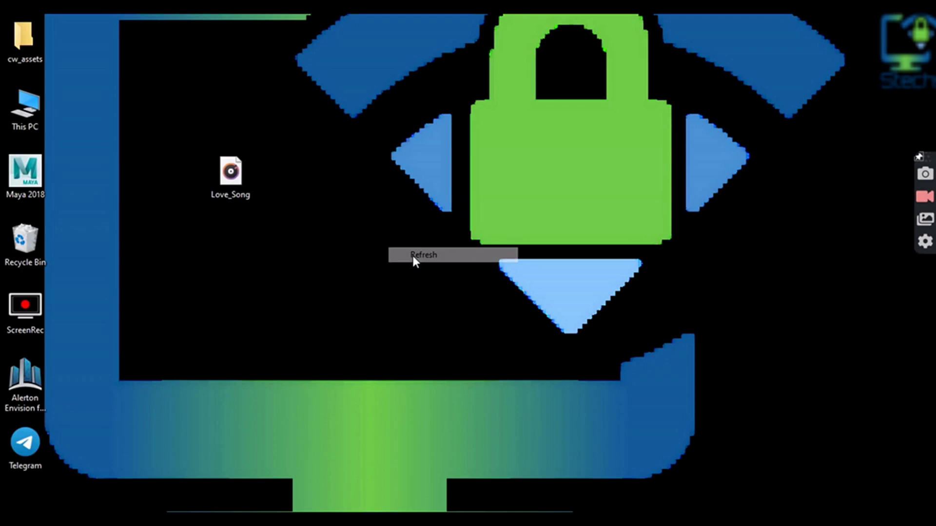
double_click(36, 375)
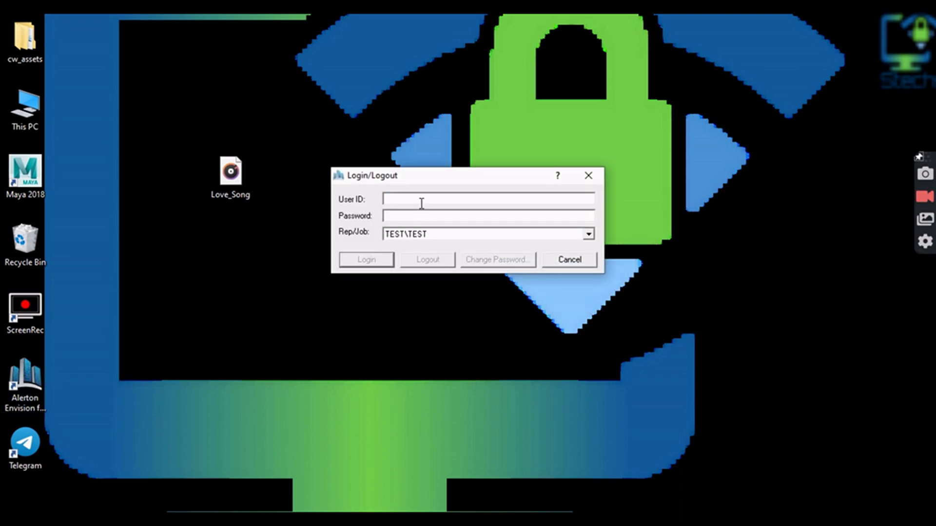
- Log in as localadministrator with its password, continue without a licence and accept the OFFLINE warning
type("localadministrator")
key("Tab")
type("1")
type("*")
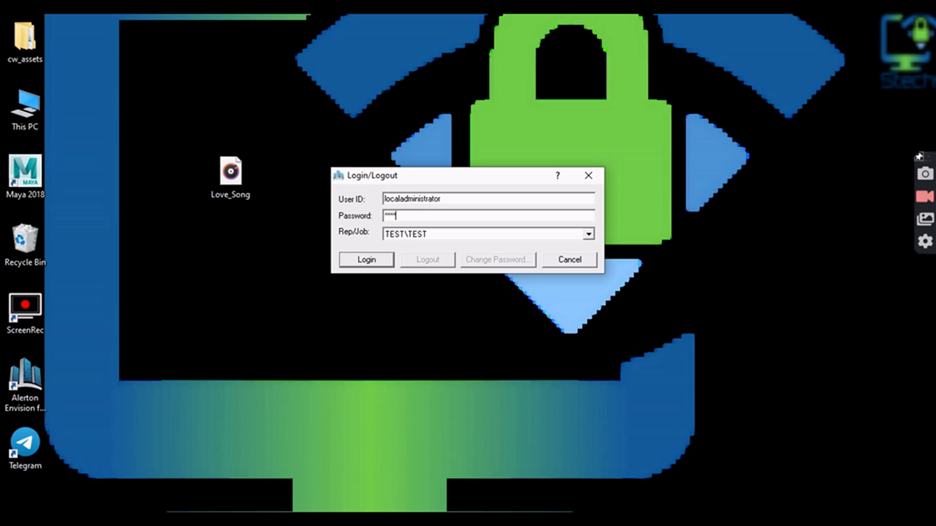
left_click(364, 260)
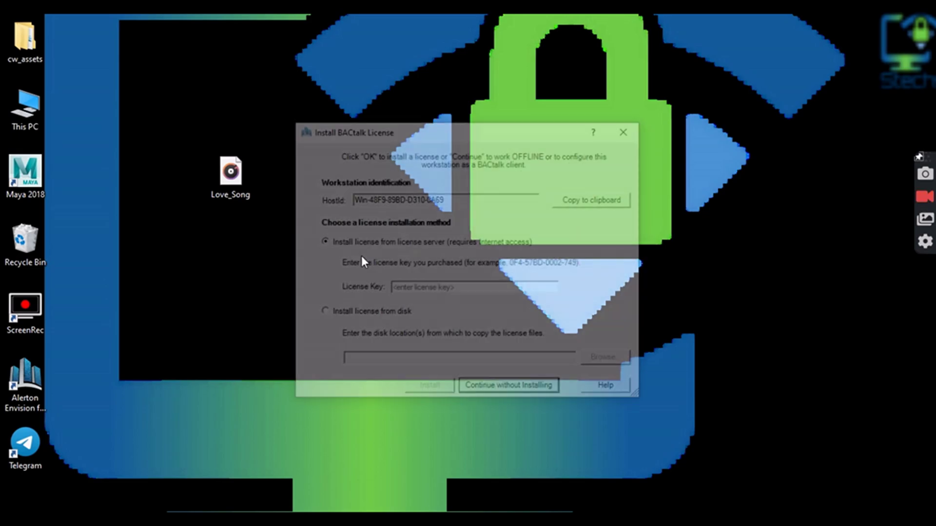
left_click(493, 390)
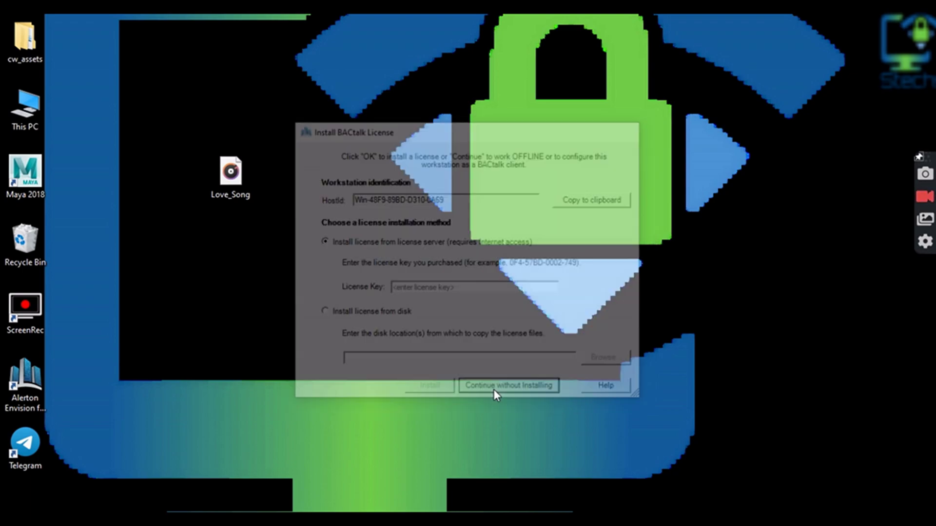
left_click(519, 313)
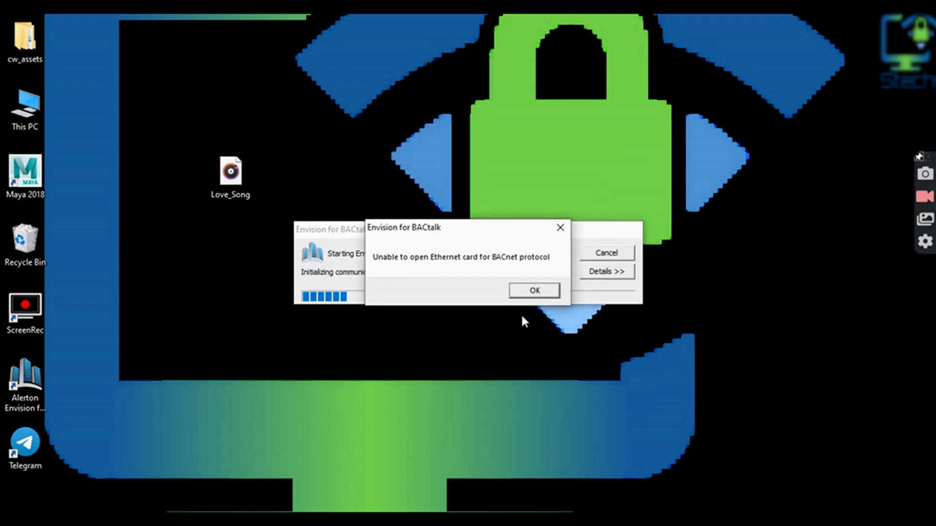
- Dismiss the 'Unable to open Ethernet card' error so the TEST/TEST main window loads
left_click(531, 293)
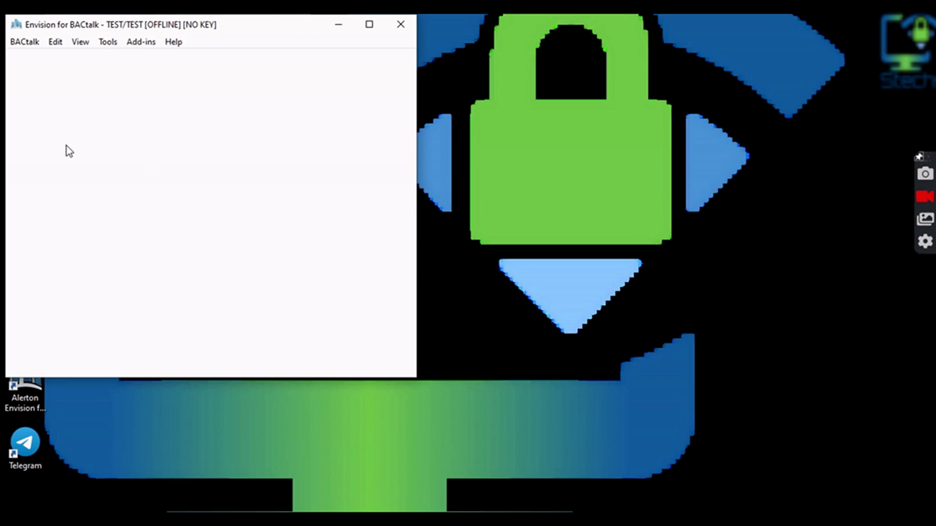
- In General System Setup's Network settings, choose Realtek PCIe GbE Family Controller as the Ethernet adapter
left_click(112, 45)
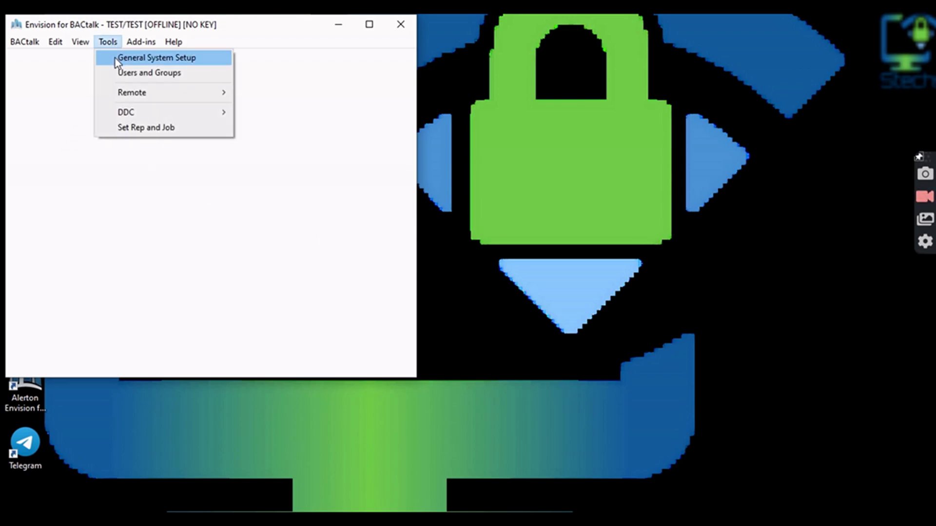
left_click(115, 58)
left_click(95, 85)
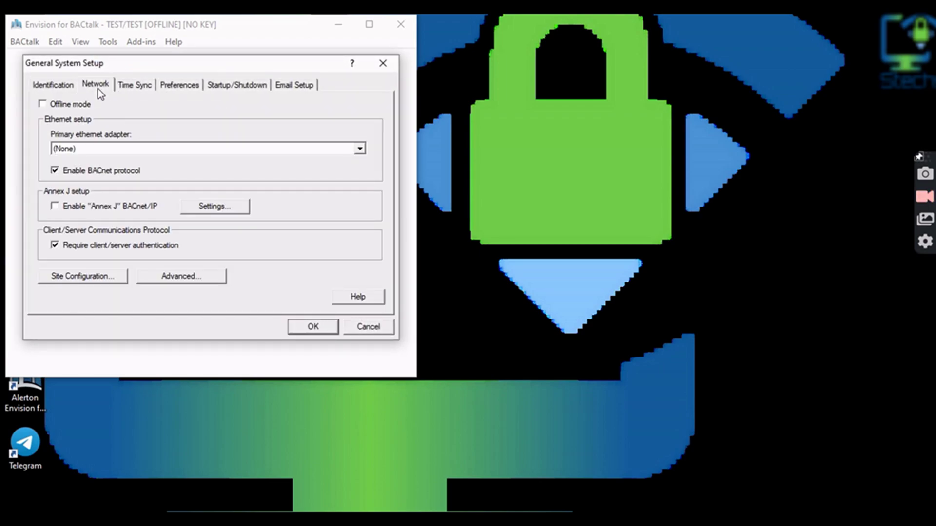
left_click(359, 151)
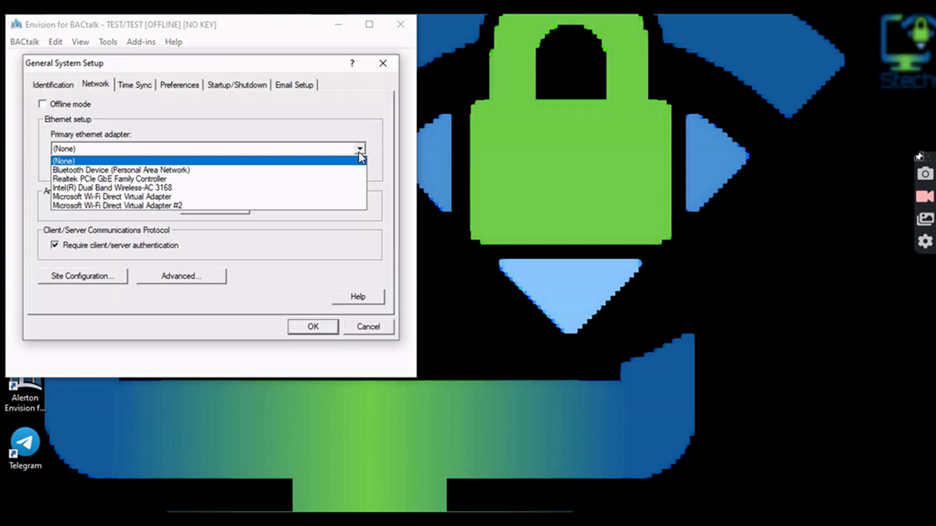
left_click(314, 180)
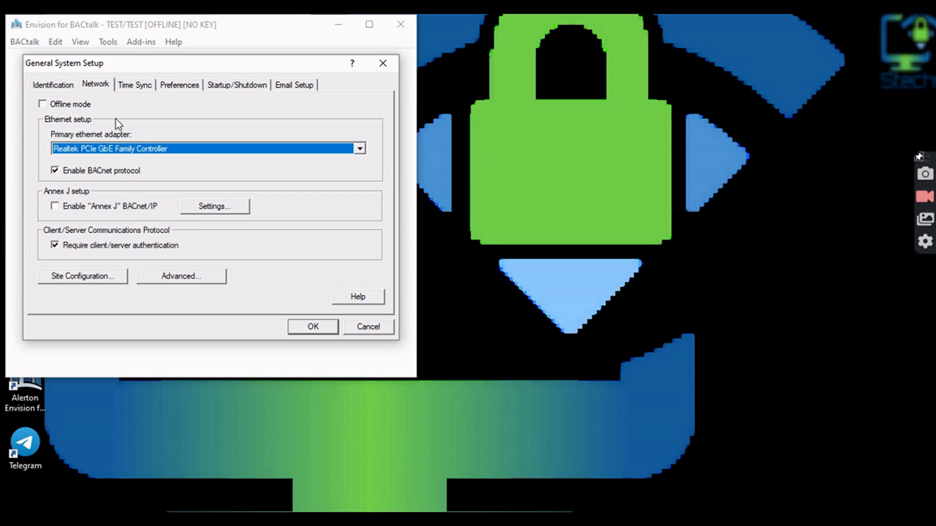
- Review the Annex J, Time Sync, Preferences, Startup, Email and Identification settings, then save and acknowledge the restart notice
left_click(200, 206)
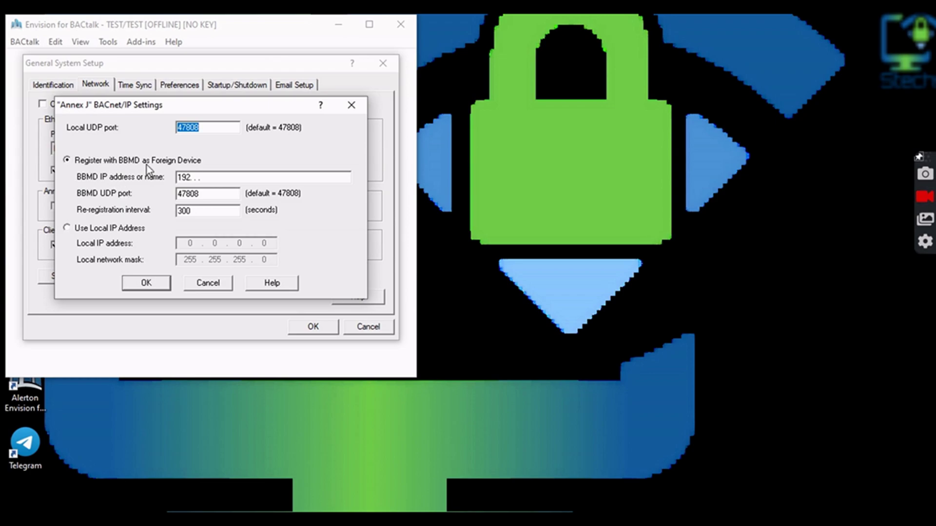
left_click(351, 105)
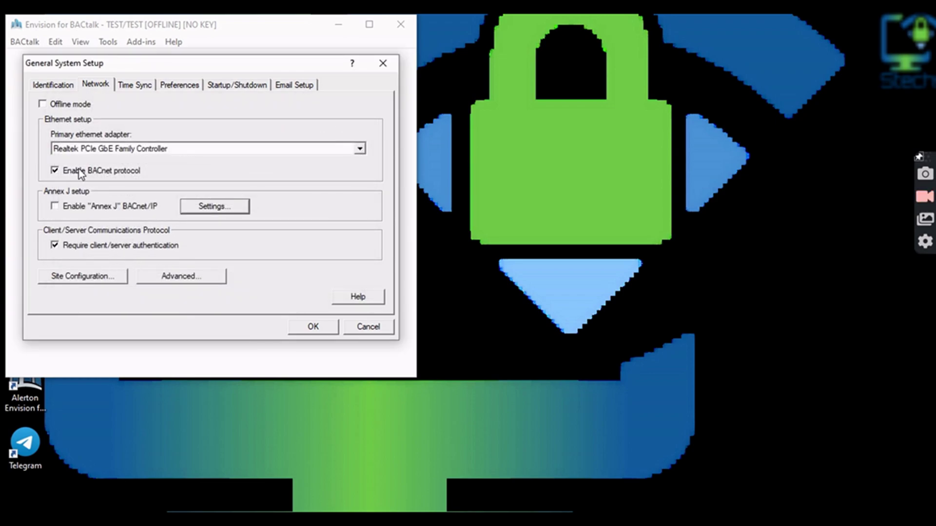
left_click(134, 85)
left_click(166, 85)
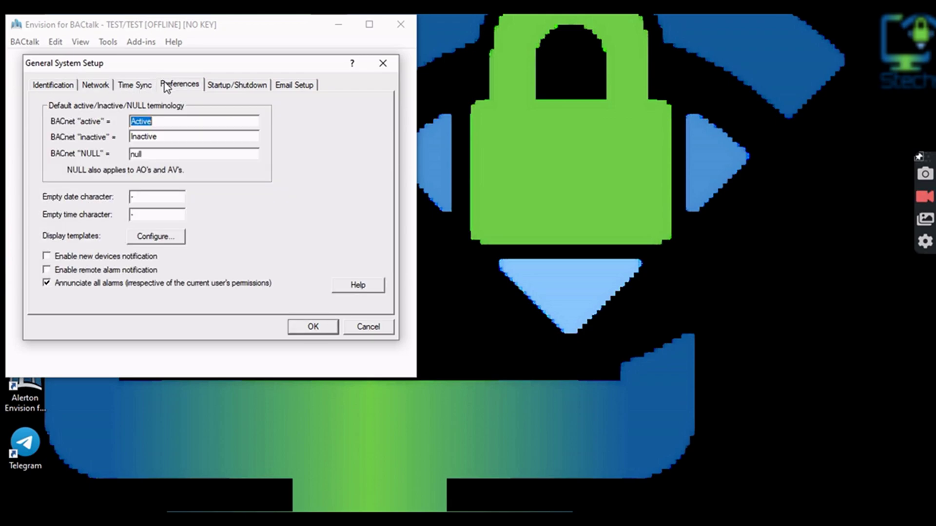
left_click(216, 85)
left_click(276, 87)
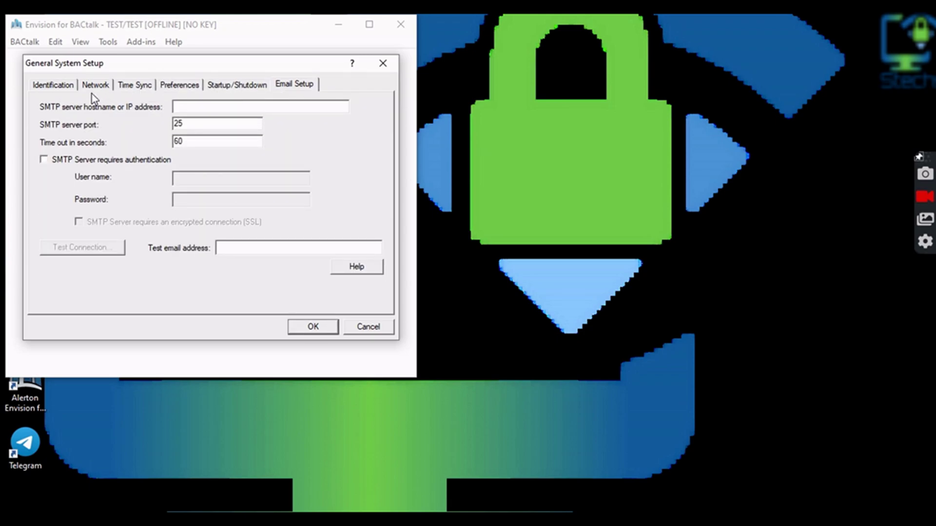
left_click(53, 85)
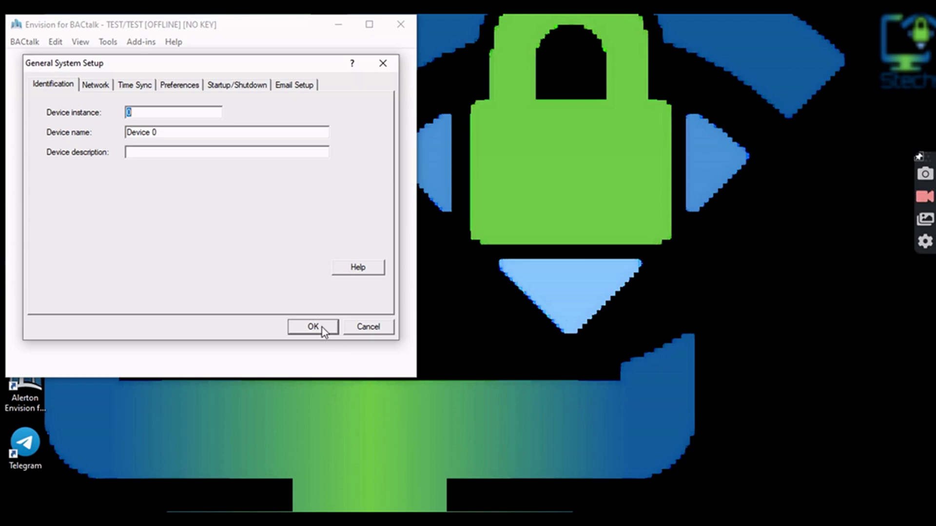
left_click(312, 327)
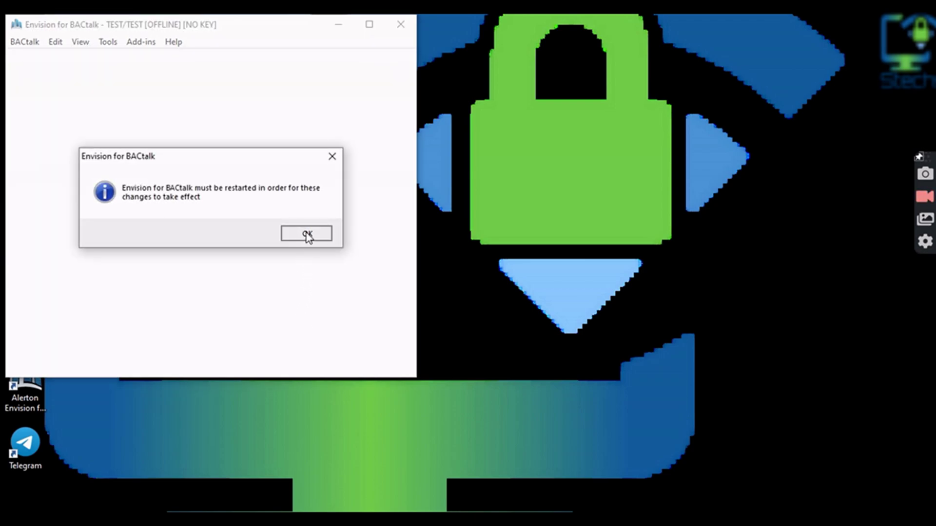
left_click(307, 234)
left_click(105, 43)
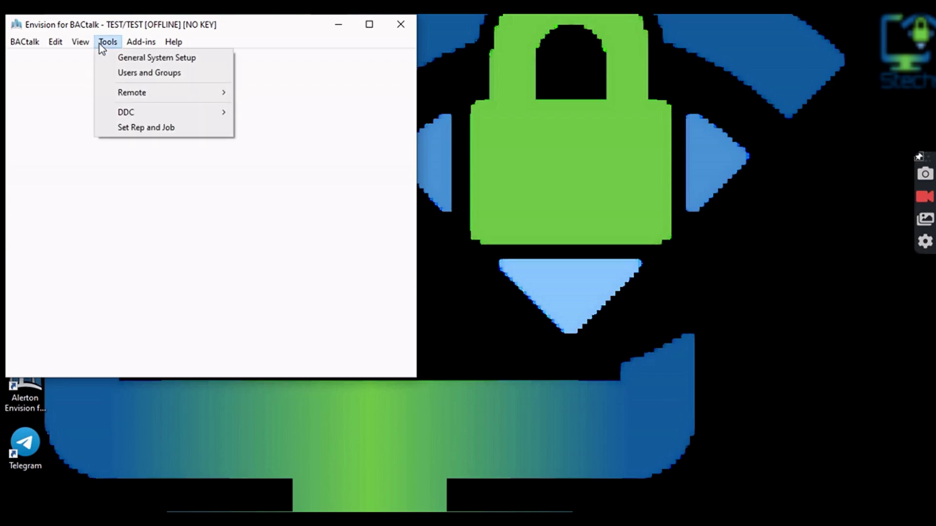
- Add a new user with user ID and name 'pass' and description 'admin'
left_click(128, 72)
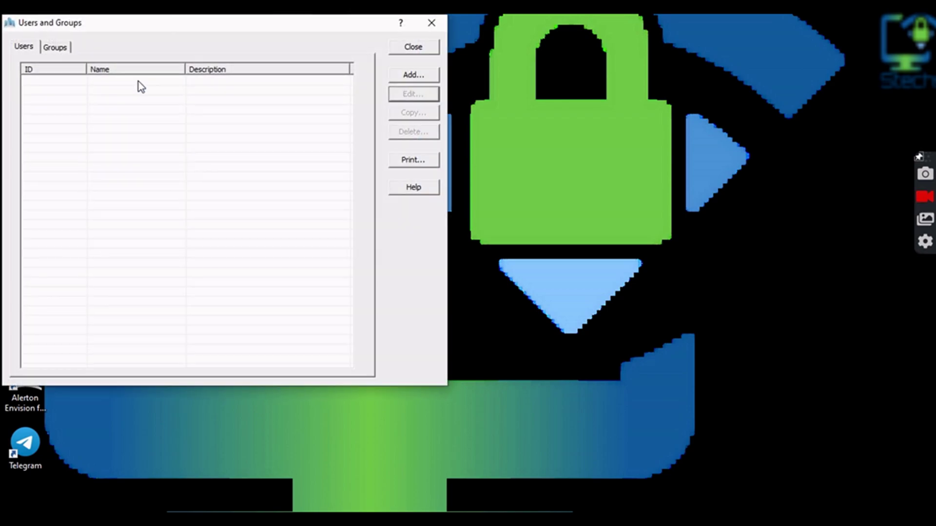
left_click(412, 77)
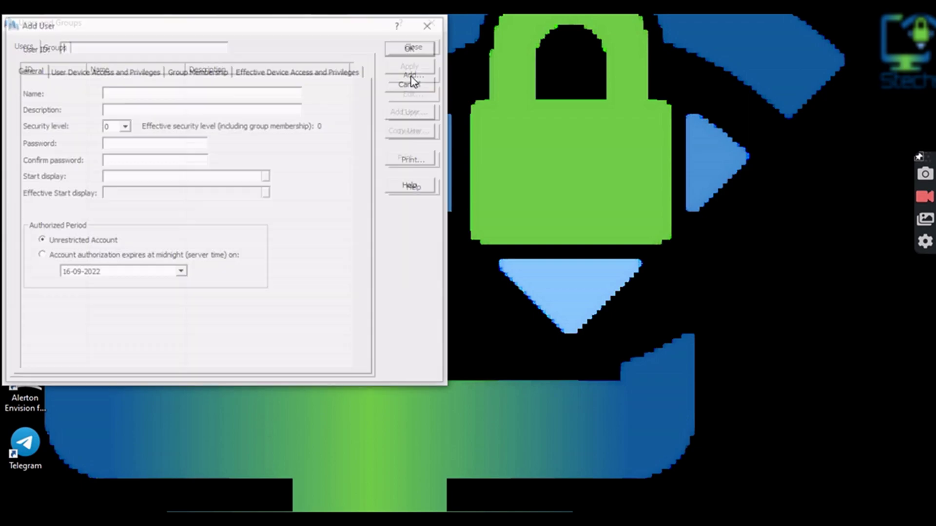
type("pass")
key("Tab")
type("pass")
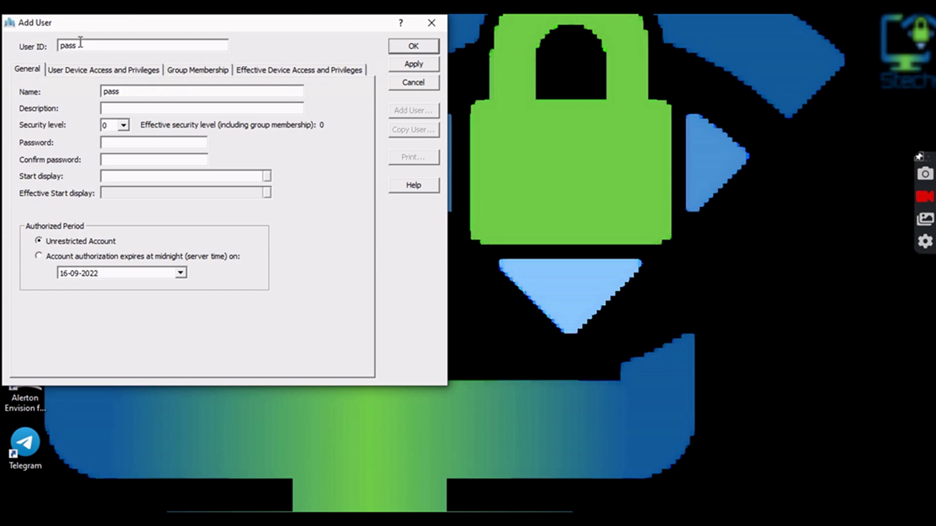
key("Tab")
type("administrato")
key("BackSpace")
key("BackSpace")
key("BackSpace")
key("BackSpace")
key("BackSpace")
key("BackSpace")
key("BackSpace")
key("BackSpace")
key("BackSpace")
key("BackSpace")
key("BackSpace")
key("BackSpace")
type("admin")
- Give the new user security level 10 and set and confirm its password
left_click(107, 125)
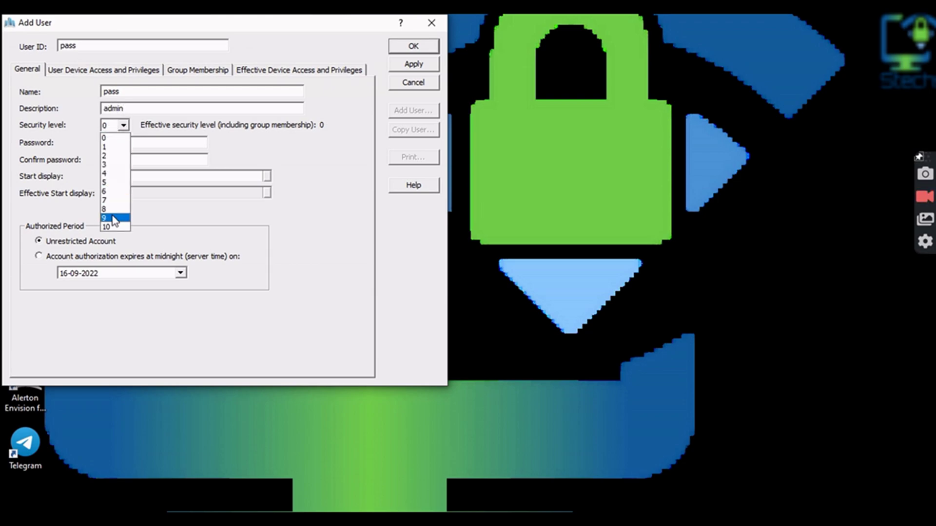
left_click(112, 226)
left_click(126, 143)
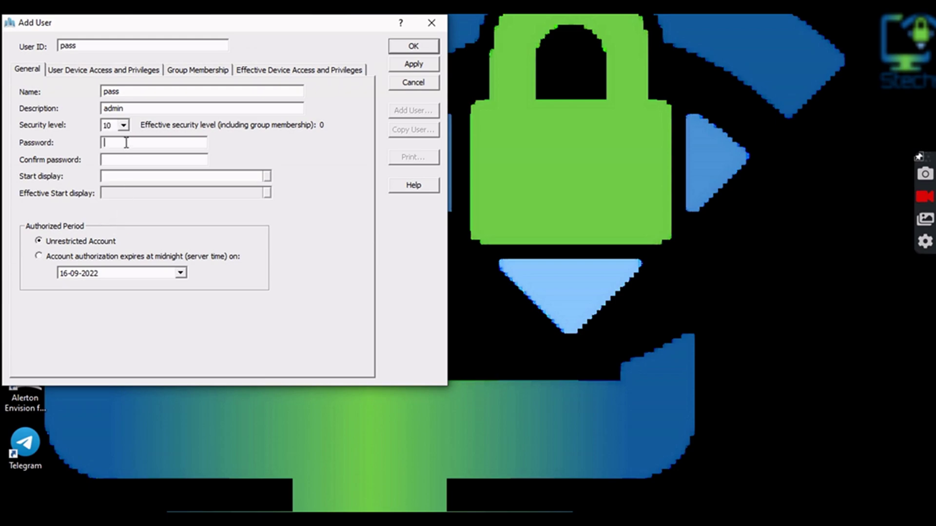
type("pass")
left_click(104, 160)
type("pass")
- Keep the system default start display, review privileges, apply, and close the users list
left_click(270, 175)
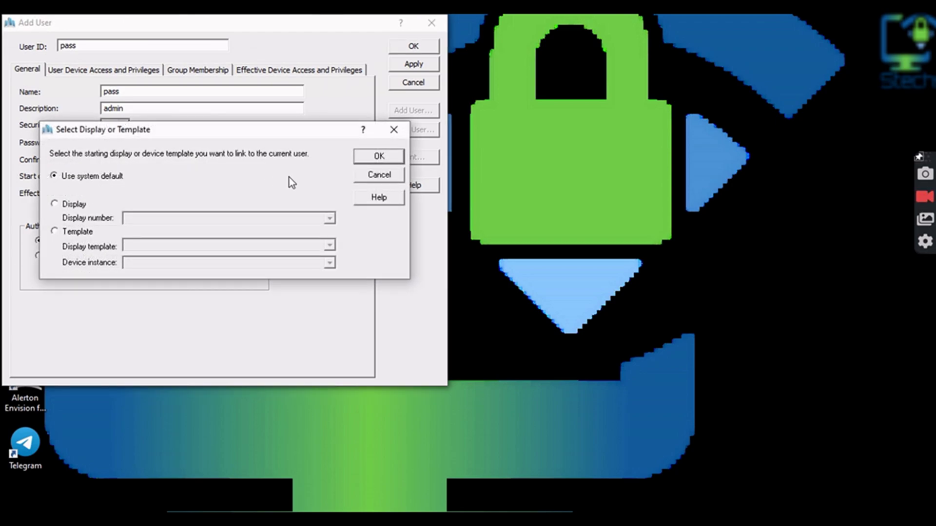
left_click(378, 175)
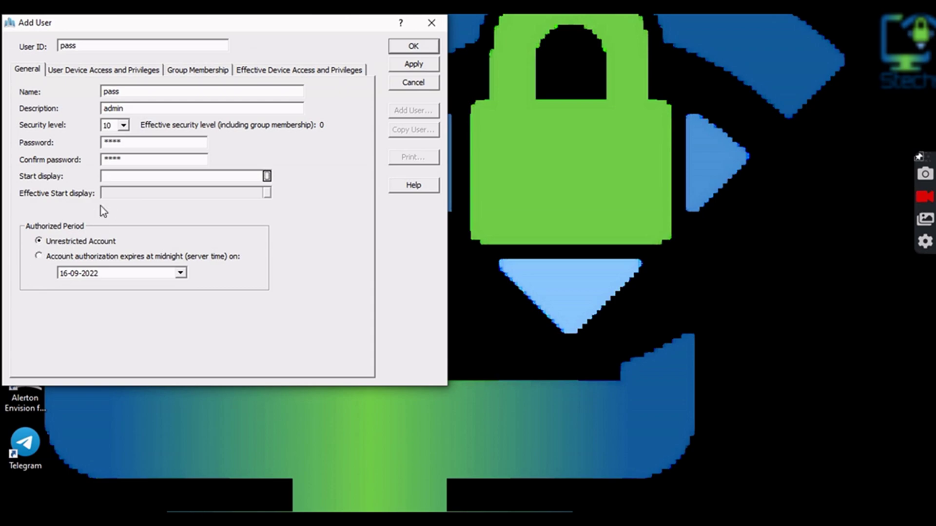
left_click(90, 70)
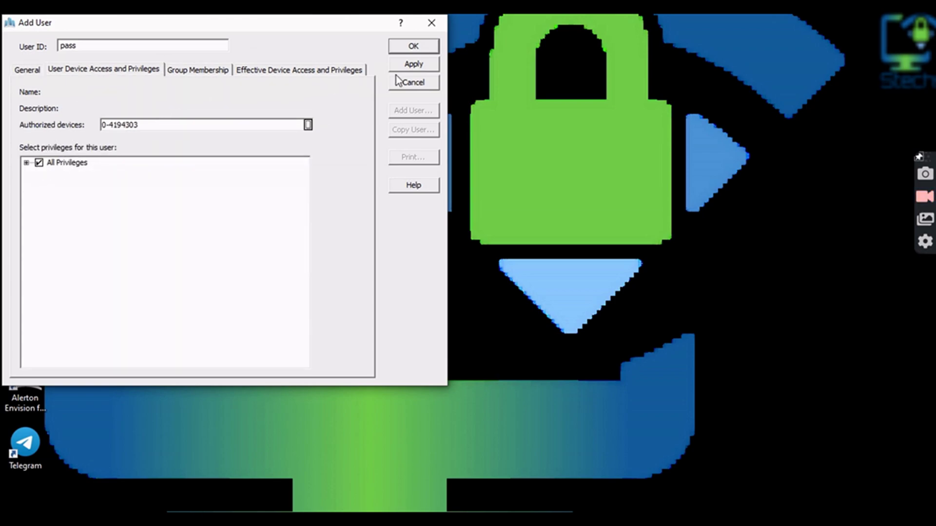
left_click(406, 64)
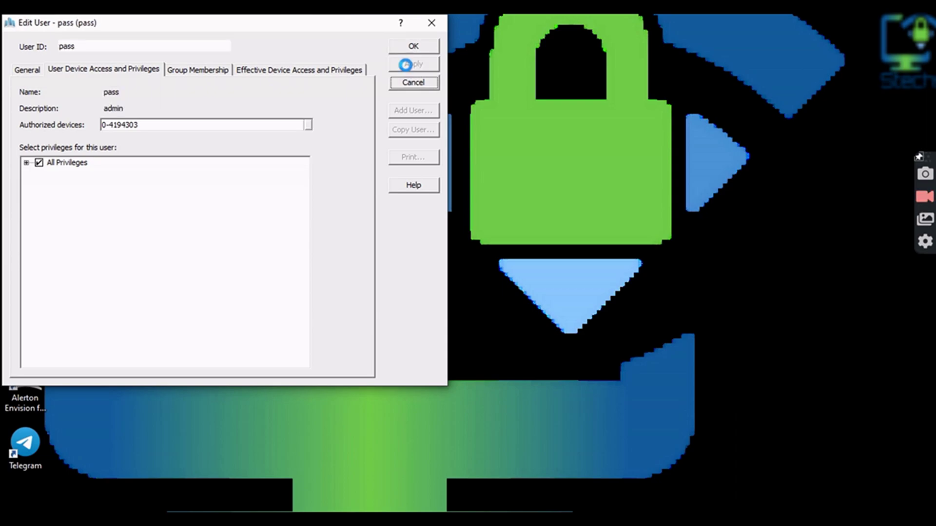
left_click(412, 49)
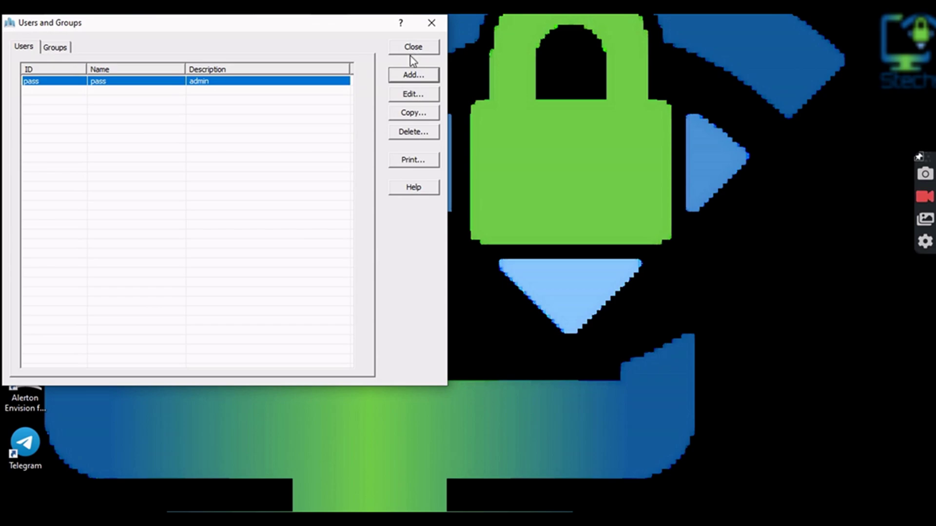
left_click(411, 50)
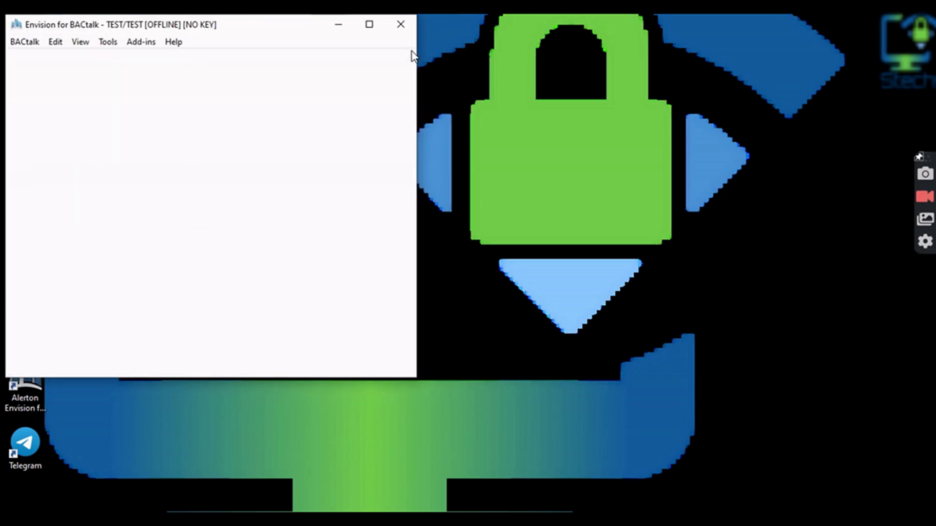
- Shut down Envision with Yes and relaunch it from the desktop icon
left_click(396, 30)
left_click(211, 230)
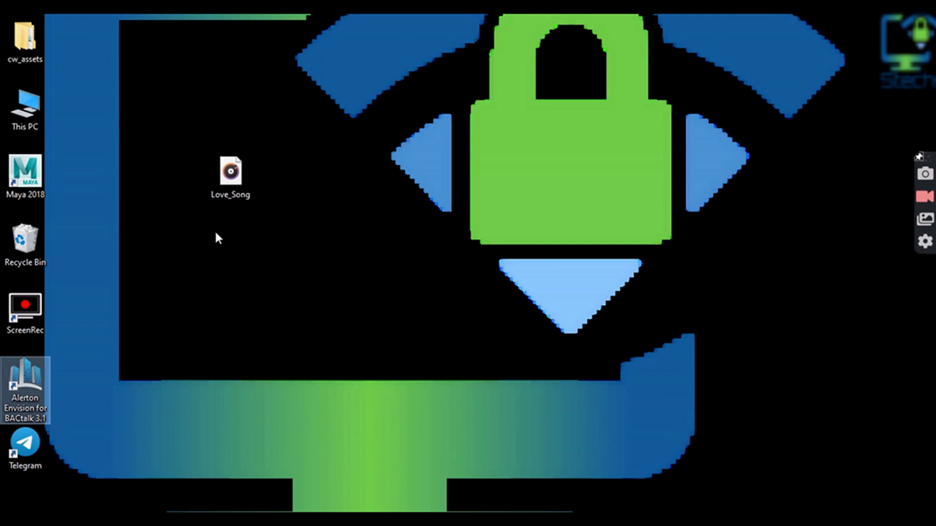
double_click(35, 374)
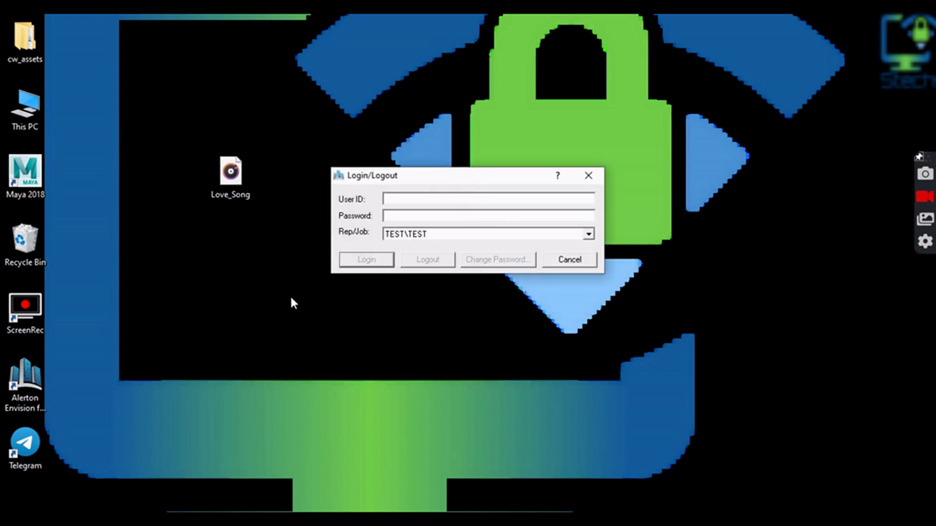
- Log in with the new admin user's ID and password
type("pass")
type("pass")
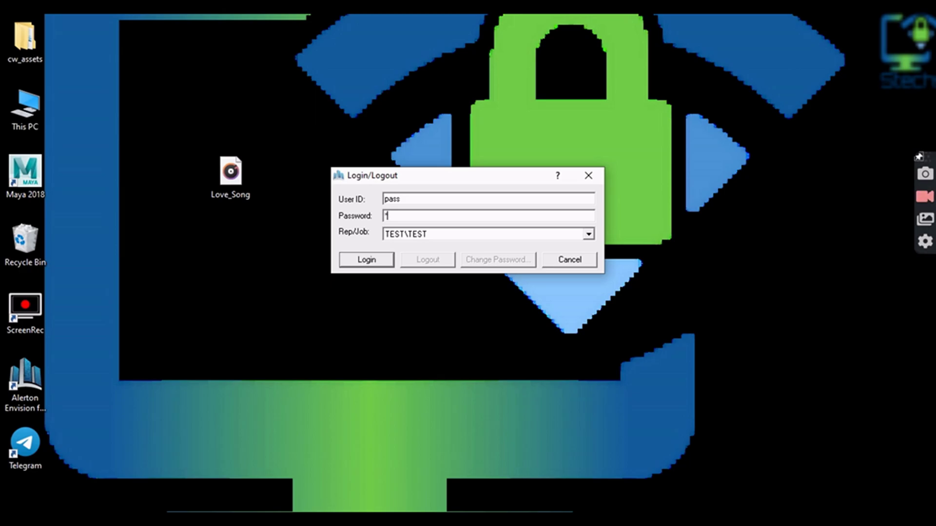
left_click(355, 263)
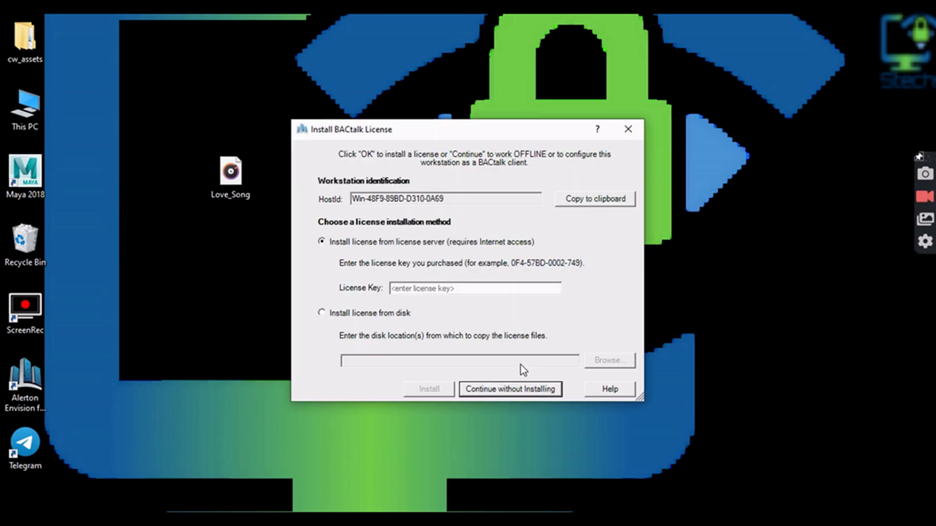
- Continue without a licence, accept OFFLINE mode, and skip the private web server
left_click(518, 386)
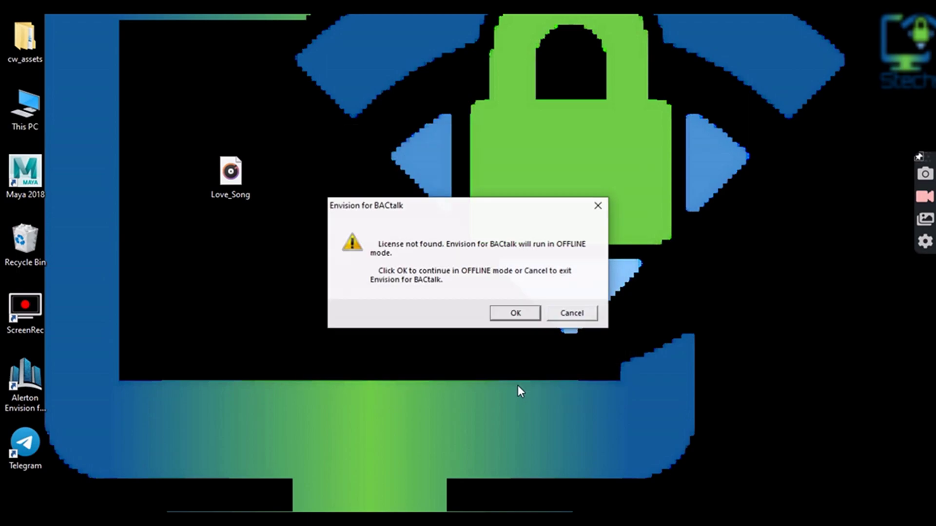
left_click(507, 313)
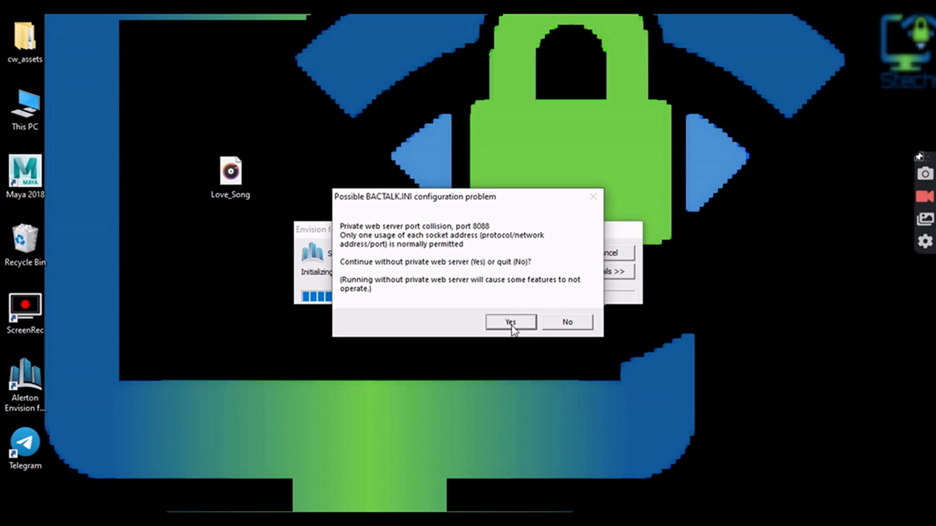
left_click(511, 324)
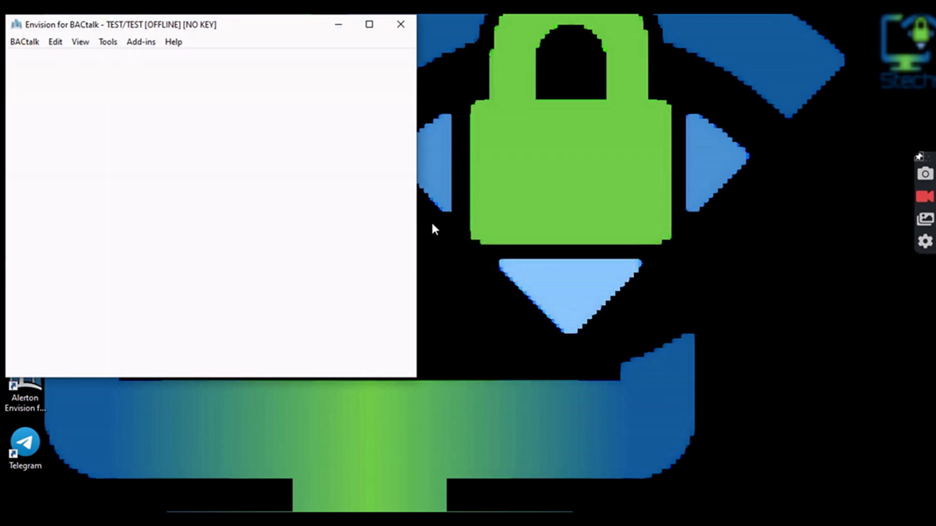
- Center the main window on screen and browse the Tools and editing menus
left_click_drag(247, 30, 505, 52)
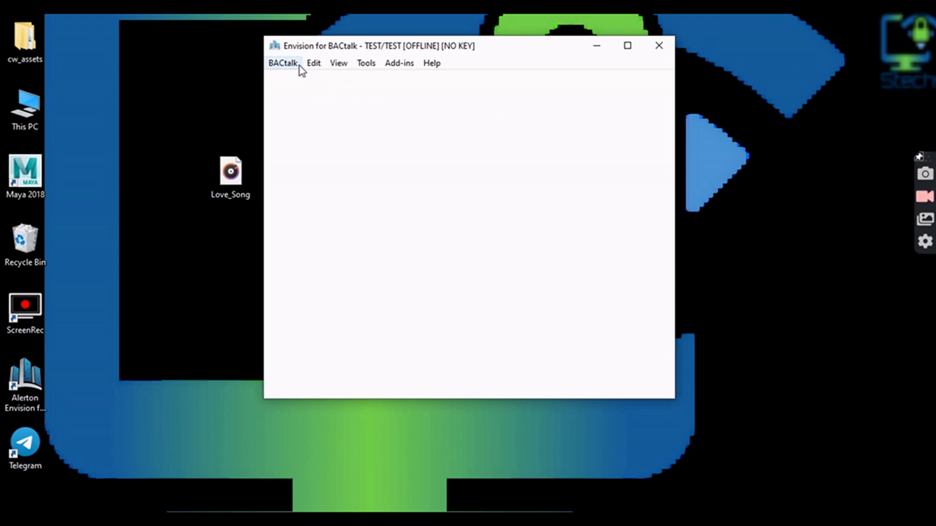
left_click(369, 69)
mouse_move(392, 68)
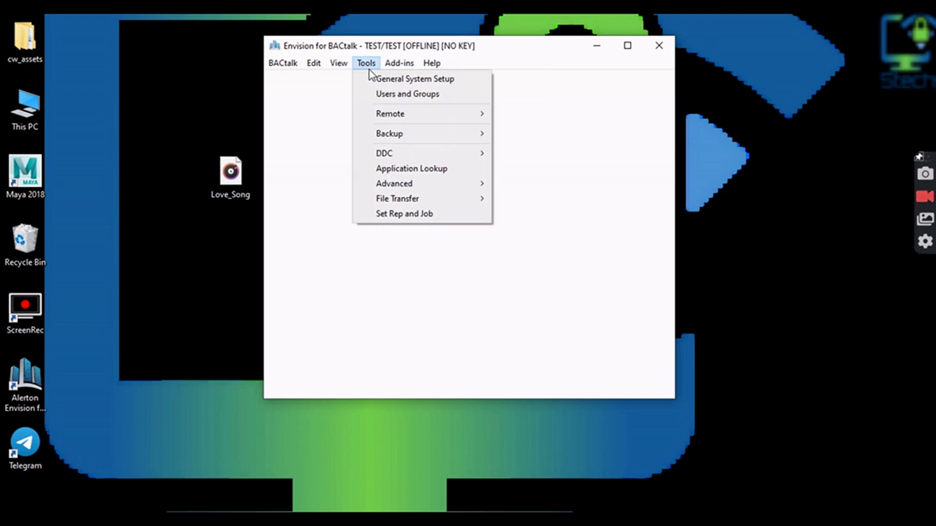
mouse_move(379, 153)
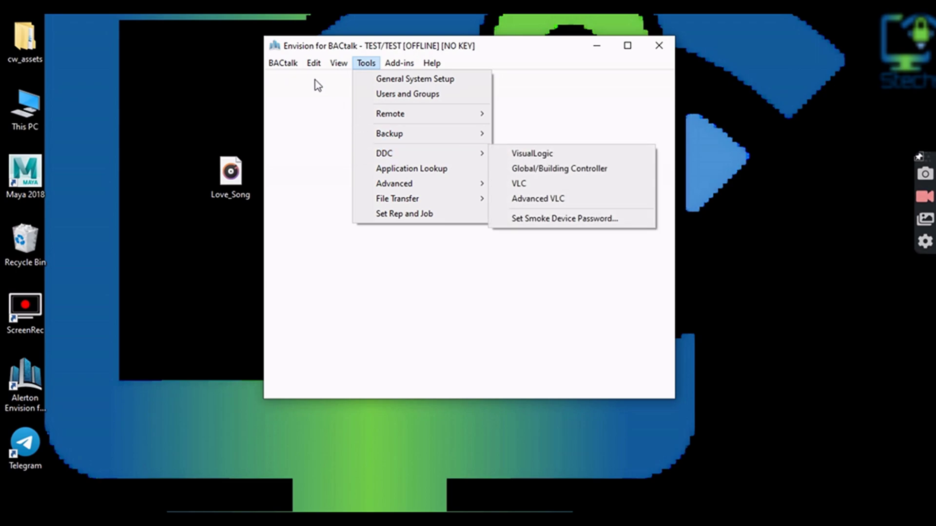
left_click(314, 66)
mouse_move(338, 66)
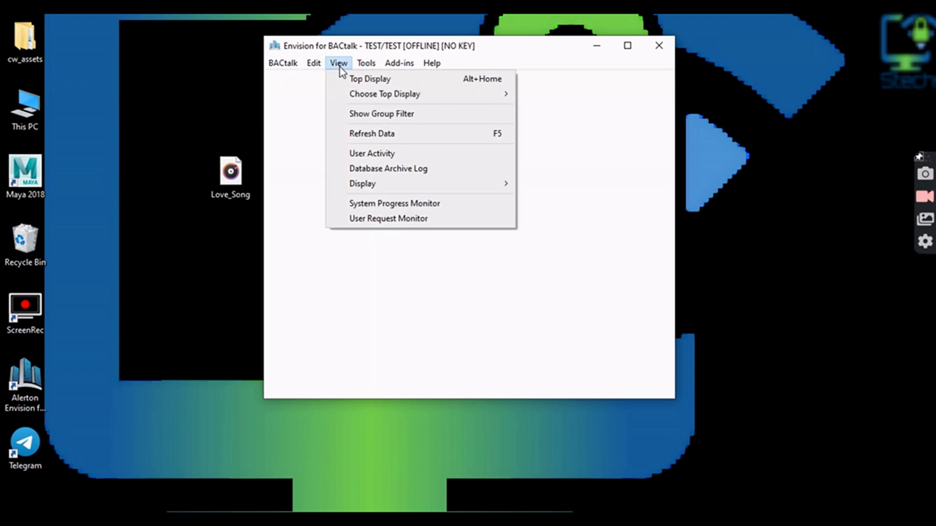
mouse_move(369, 67)
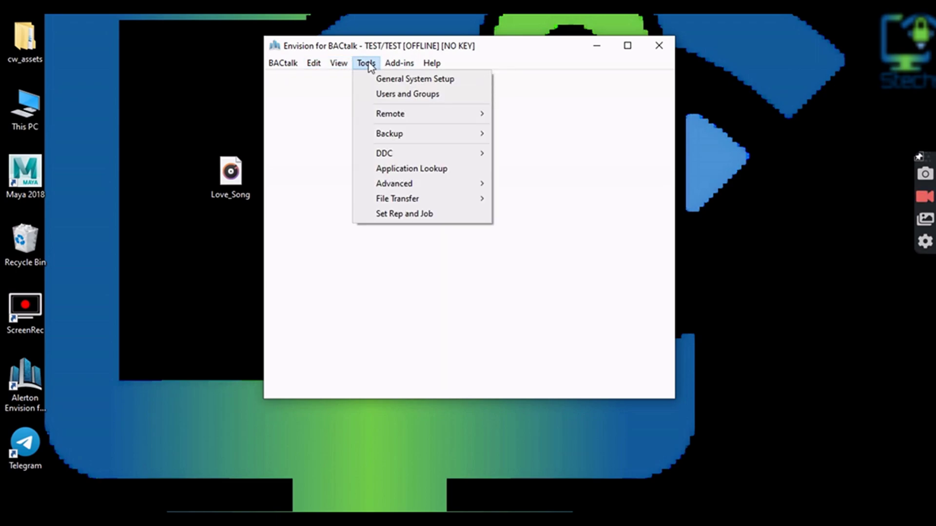
- Review General System Setup's Network, Time Sync, Preferences, Startup/Shutdown and Email tabs, closing unchanged
left_click(381, 85)
left_click(361, 108)
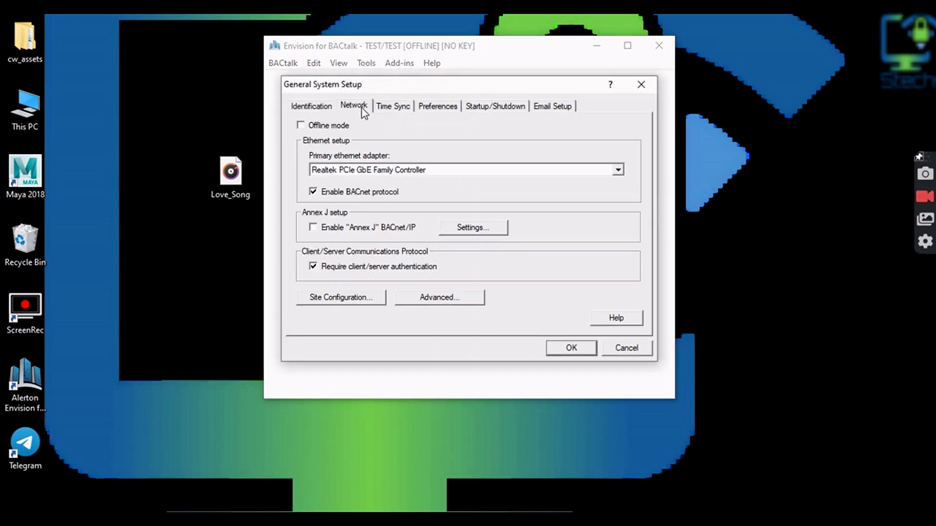
left_click(388, 107)
left_click(429, 106)
left_click(469, 106)
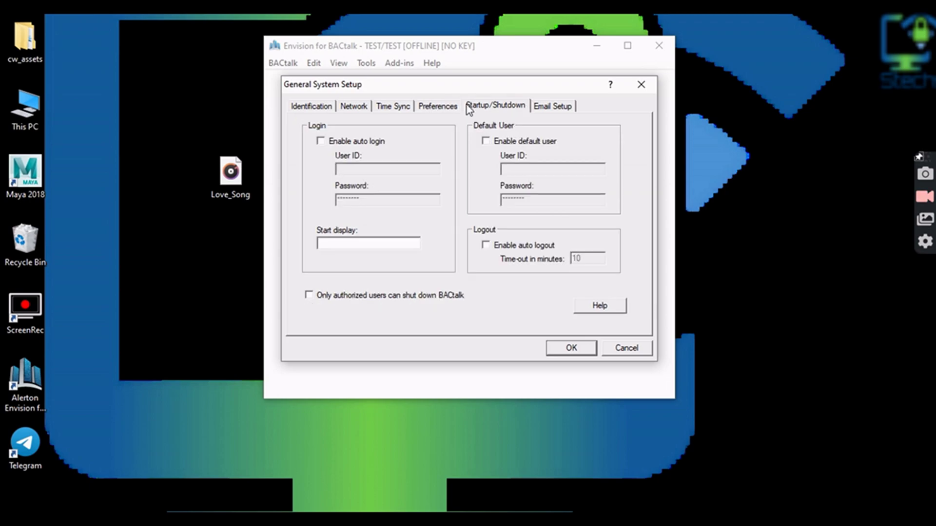
left_click(540, 105)
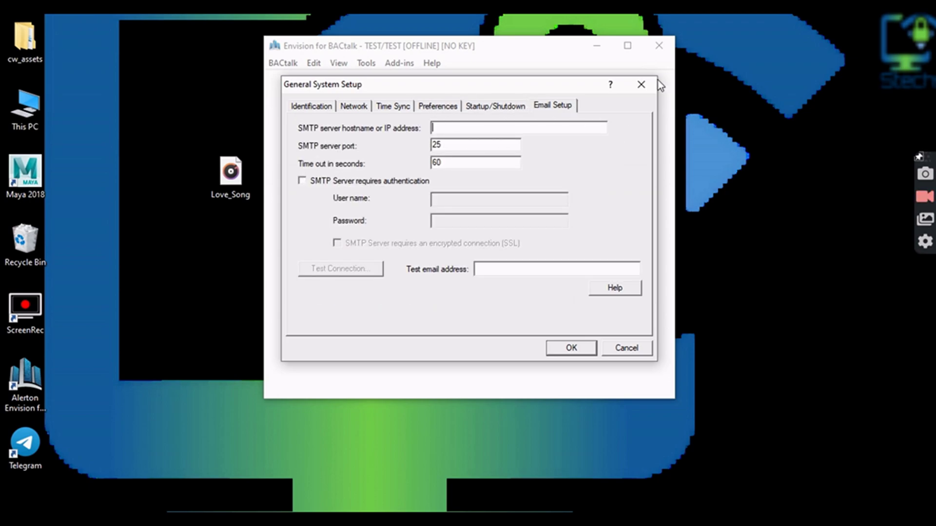
left_click(640, 84)
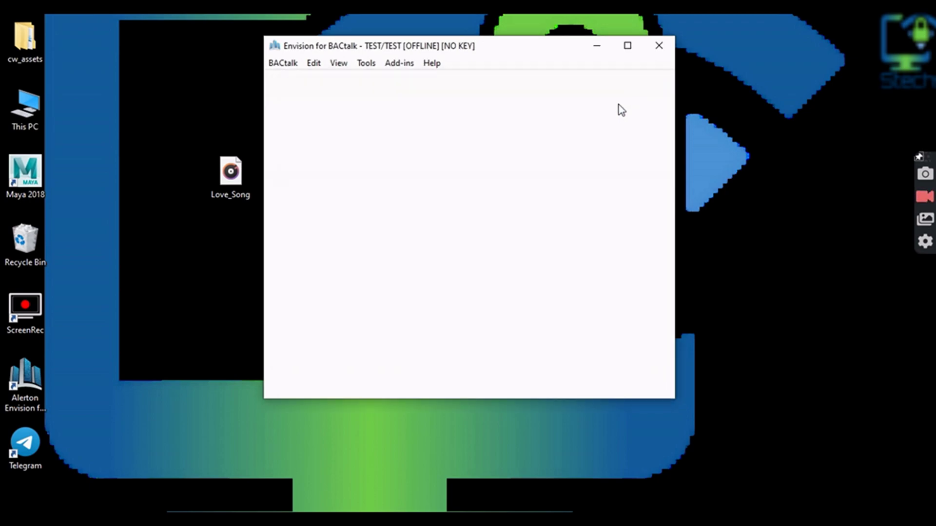
- Close Envision for BACtalk and confirm the shutdown
left_click(660, 53)
left_click(478, 255)
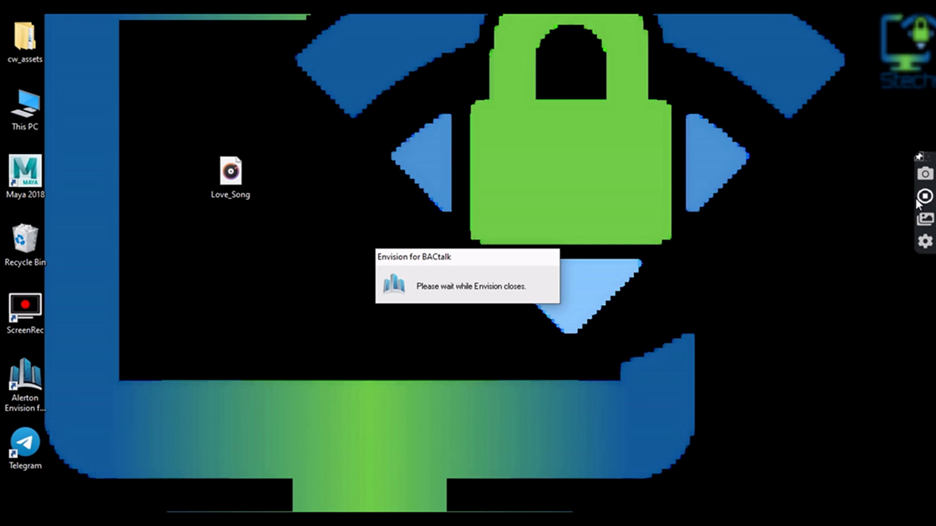
left_click(923, 200)
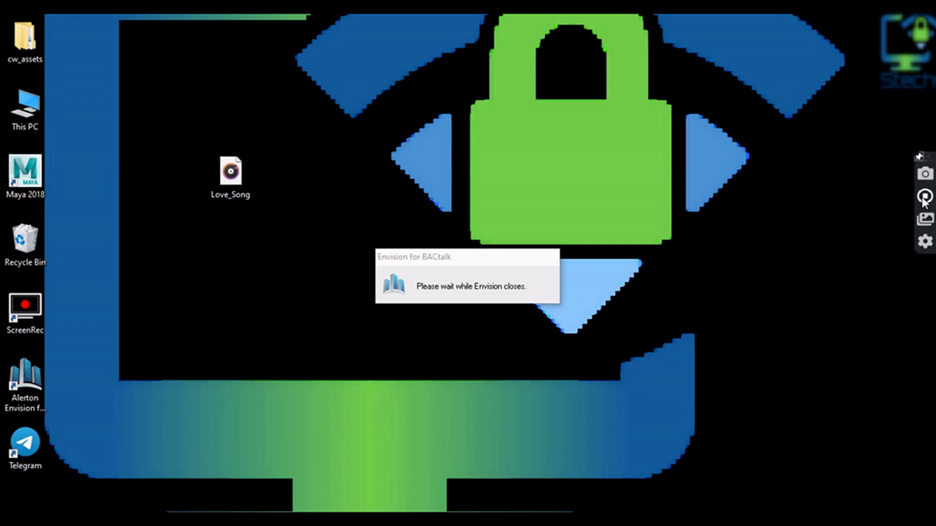